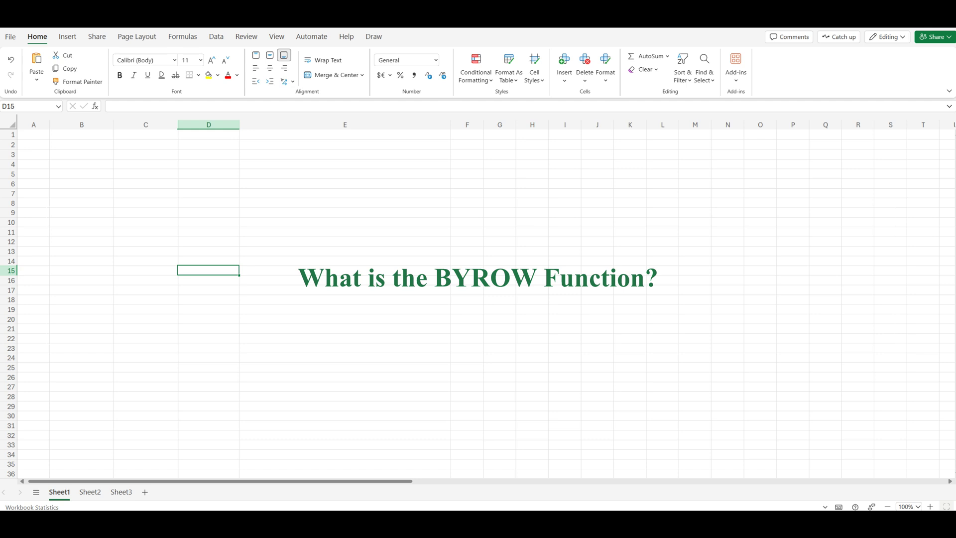
# Move to Sheet2, which holds the Product, Quantity and Price per Unit table.
pyautogui.hotkey('ctrl', 'pagedown')
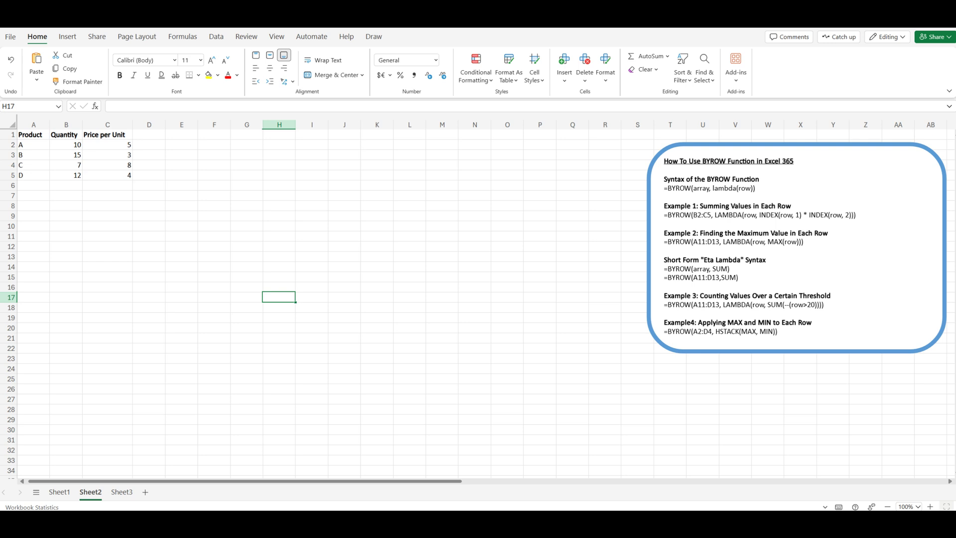
pyautogui.click(247, 174)
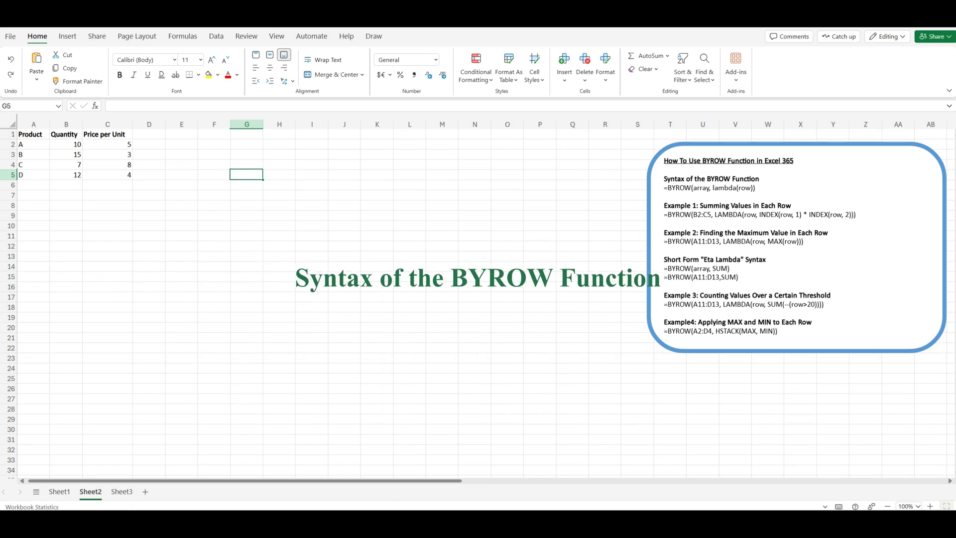
# Highlight the Syntax heading and =BYROW(array, lambda(row)) line in the notes box.
pyautogui.click(781, 256)
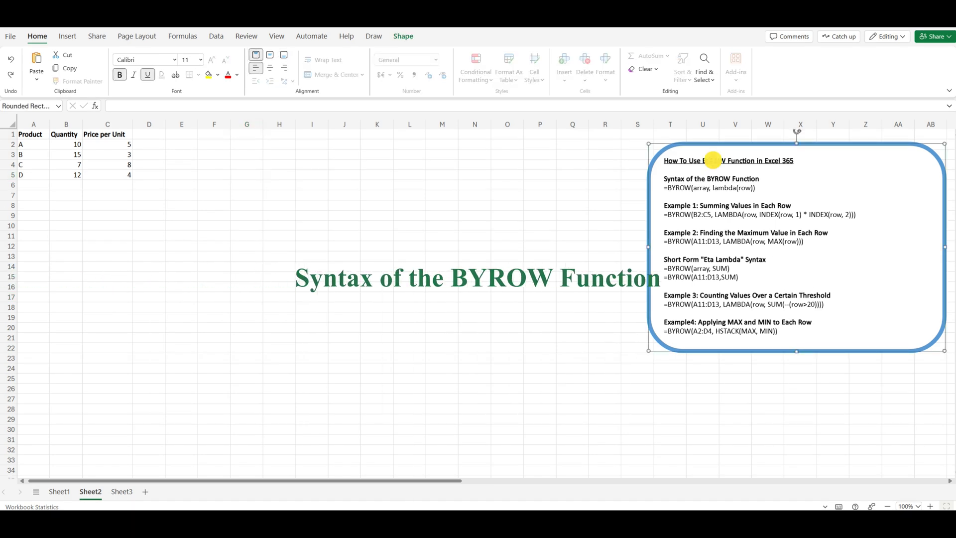
pyautogui.click(714, 176)
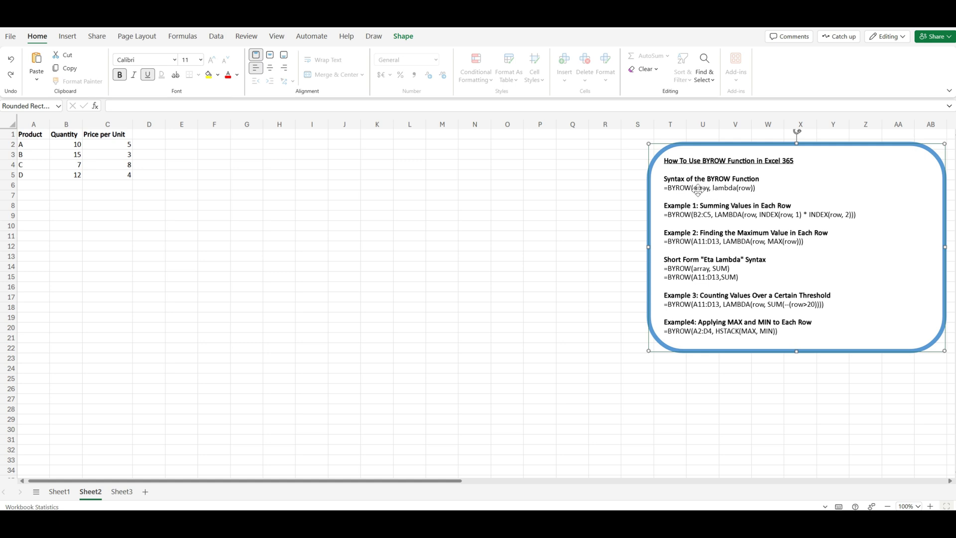
pyautogui.click(704, 188)
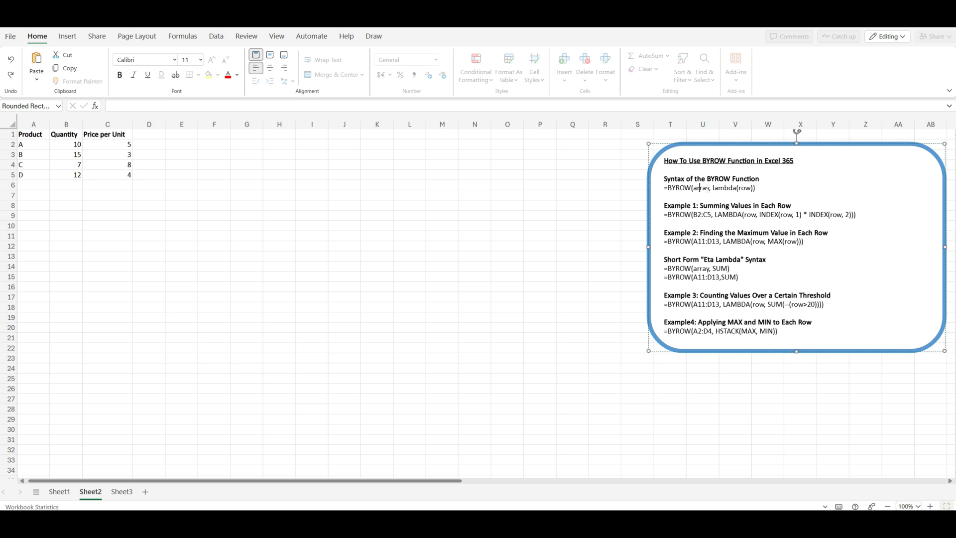
pyautogui.click(755, 188)
pyautogui.moveTo(772, 187); pyautogui.dragTo(666, 179)
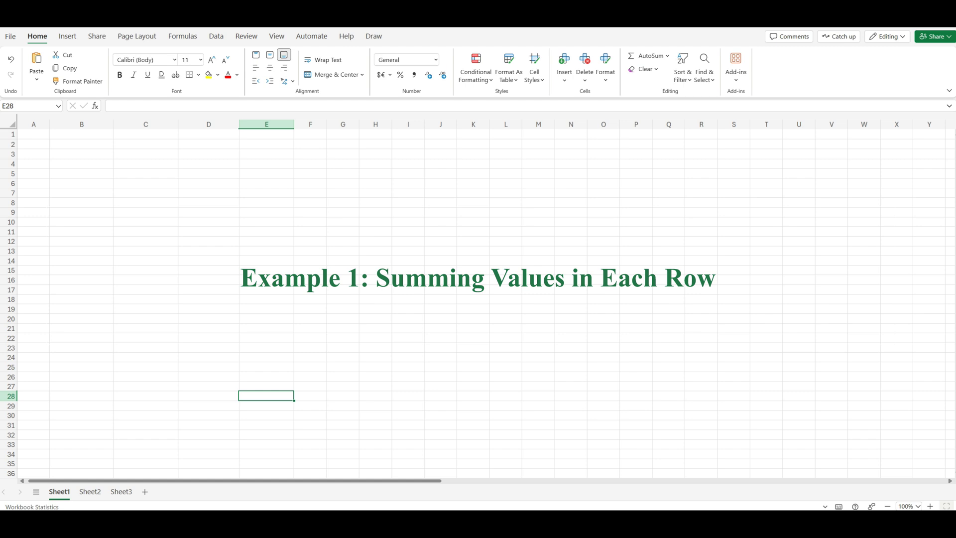
# Return to Sheet2 and select the product table A1:C5.
pyautogui.click(461, 377)
pyautogui.click(87, 492)
pyautogui.click(320, 361)
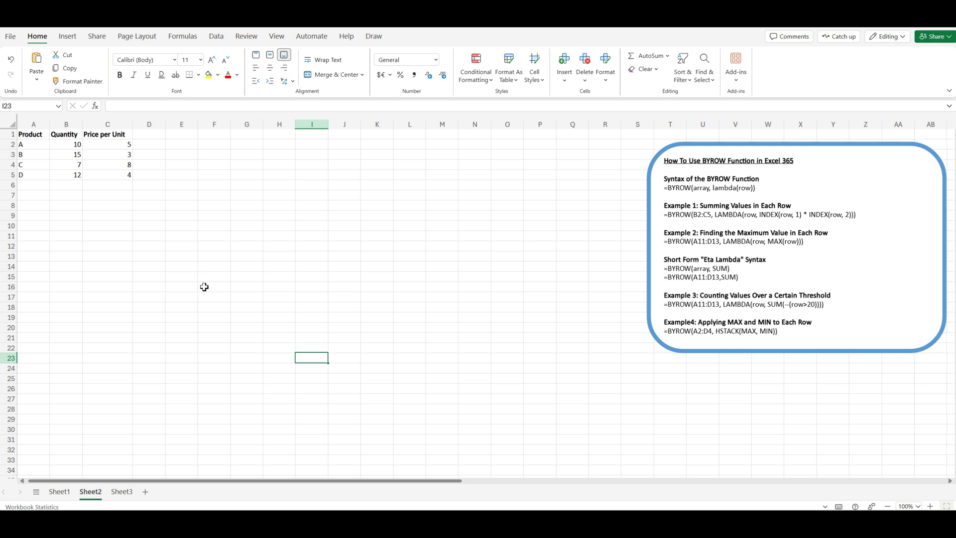
pyautogui.moveTo(28, 138); pyautogui.dragTo(107, 169)
pyautogui.click(266, 214)
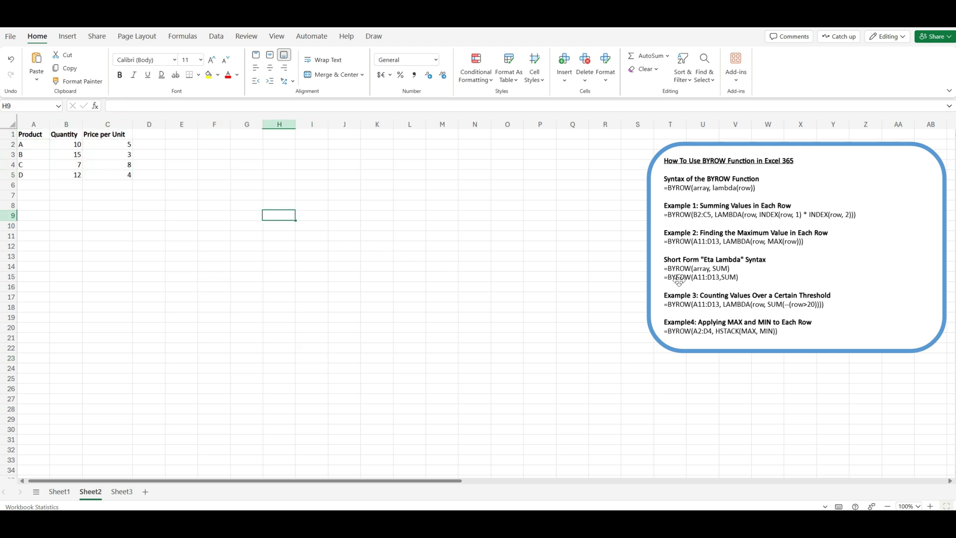
# Highlight BYROW in Example 1's formula in the notes box.
pyautogui.click(690, 190)
pyautogui.click(684, 214)
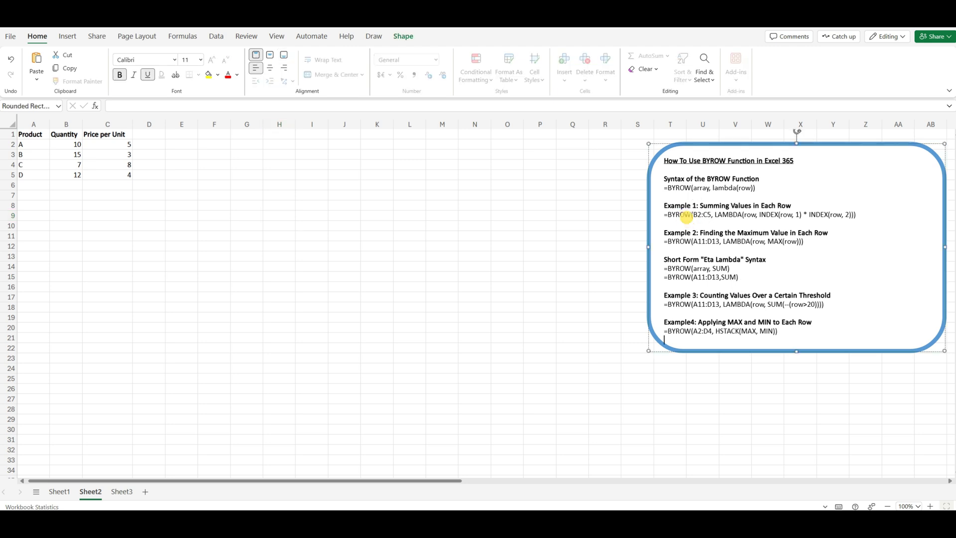
pyautogui.doubleClick(683, 214)
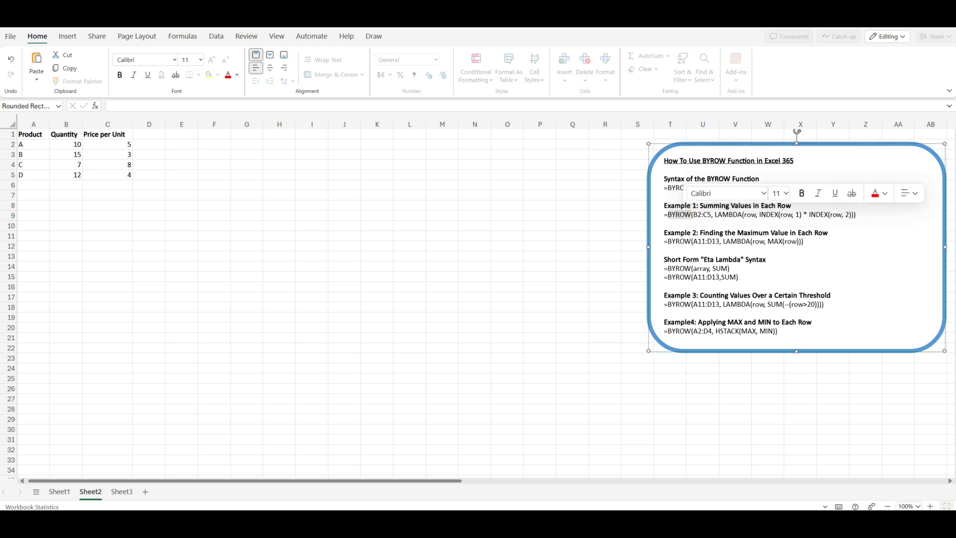
pyautogui.click(790, 211)
pyautogui.click(817, 237)
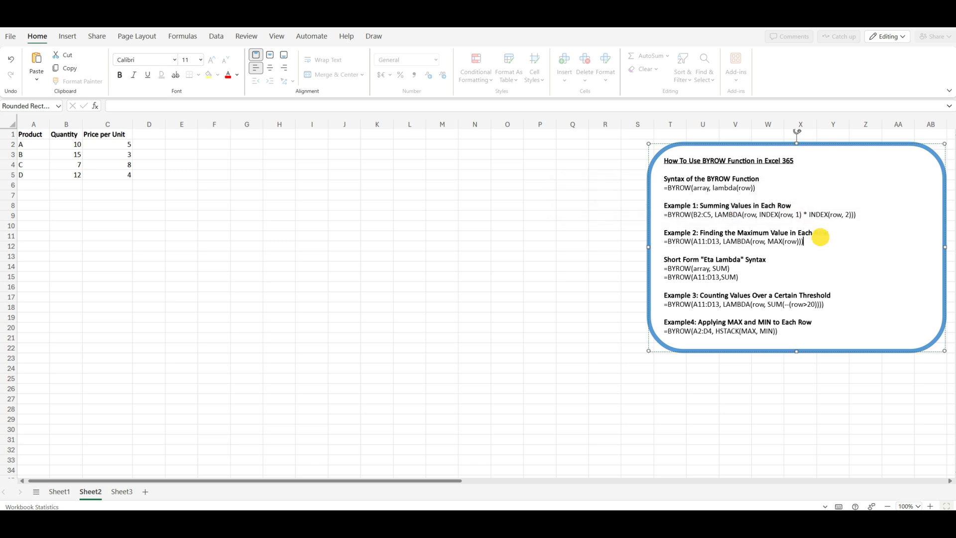
pyautogui.press('Escape')
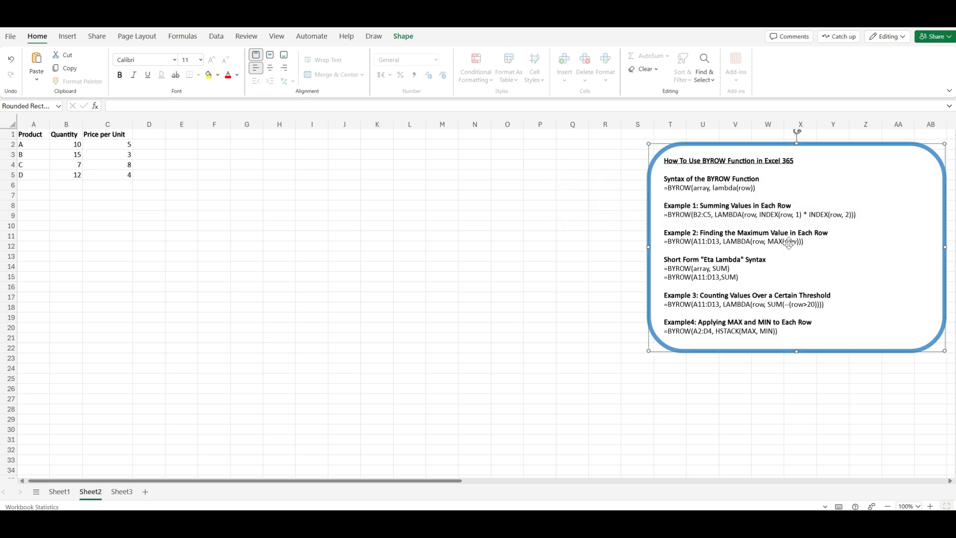
# Highlight B2:C5 and LAMBDA in Example 1's formula, then select cell D2.
pyautogui.click(696, 215)
pyautogui.click(708, 213)
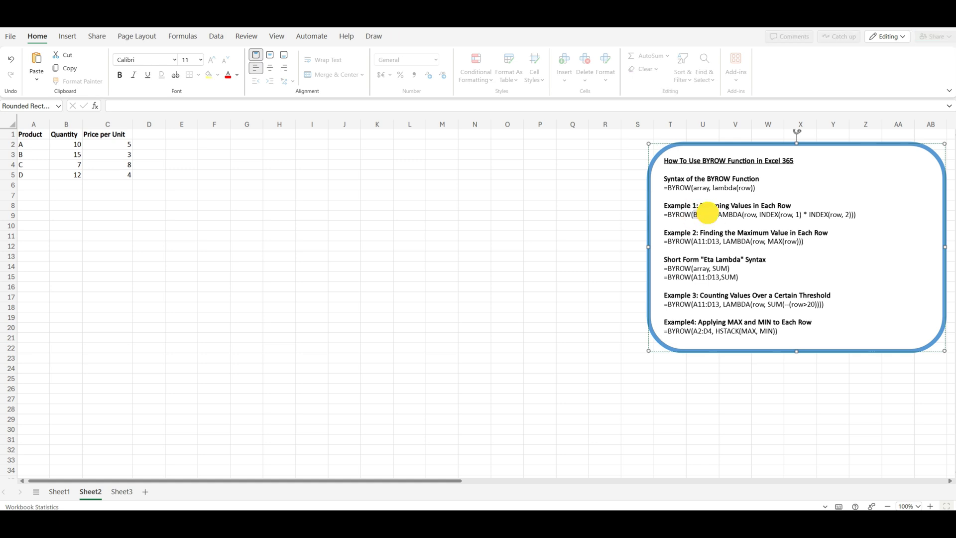
pyautogui.doubleClick(708, 213)
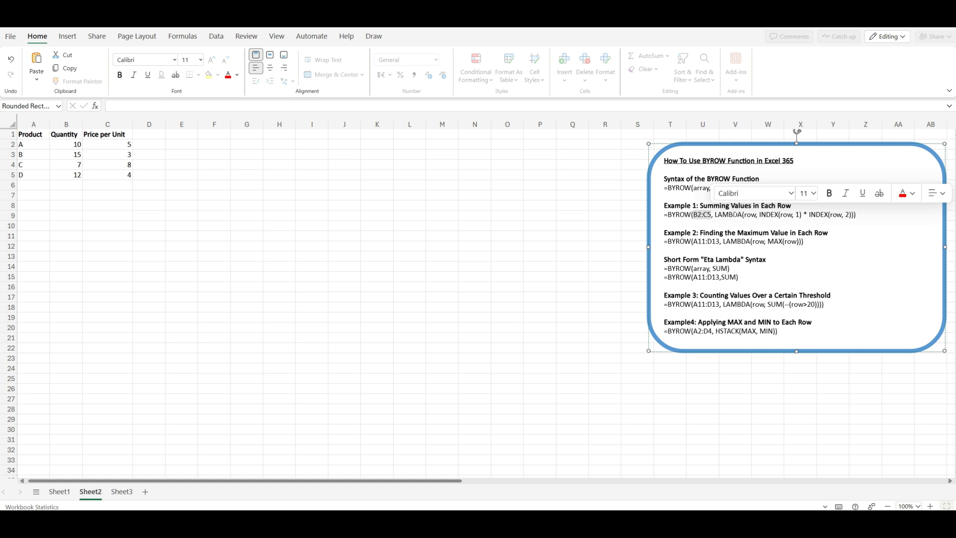
pyautogui.doubleClick(732, 214)
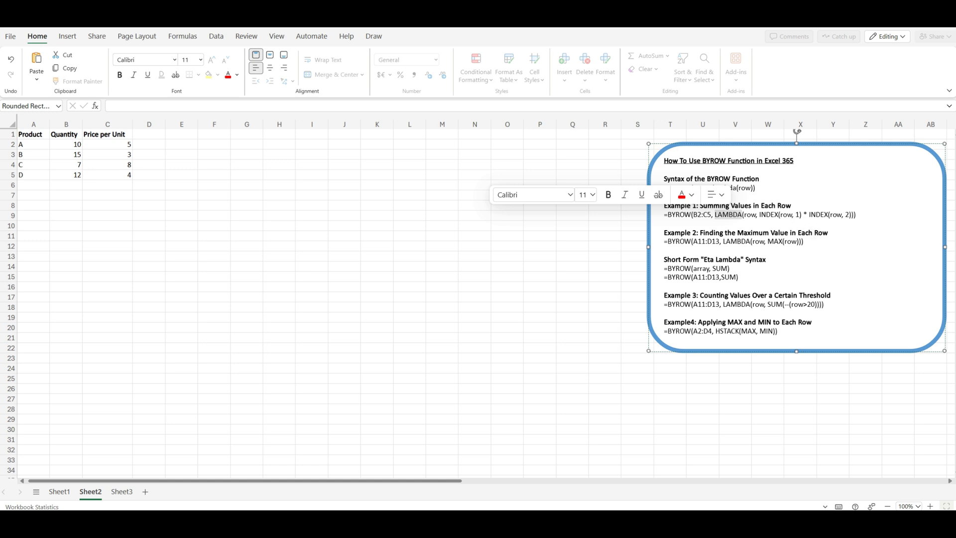
pyautogui.click(813, 232)
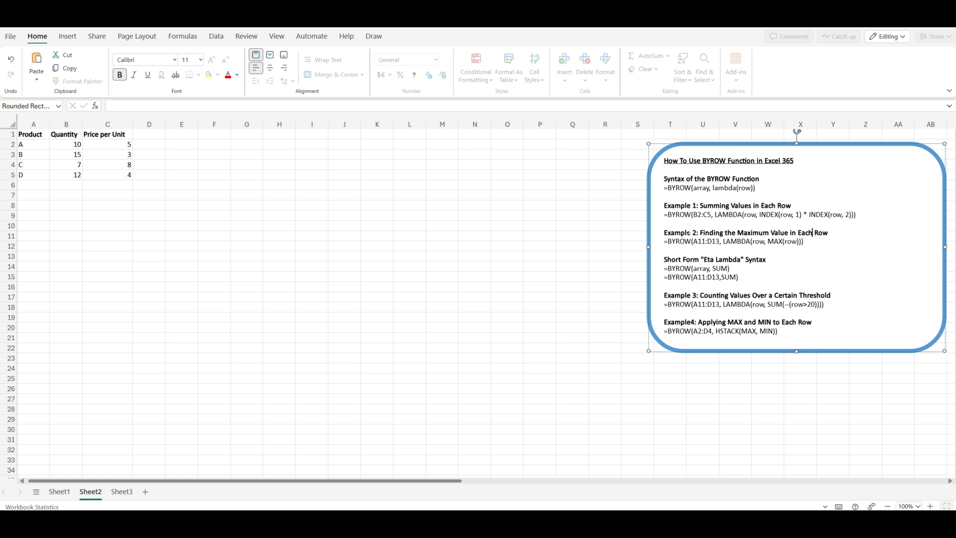
pyautogui.click(160, 147)
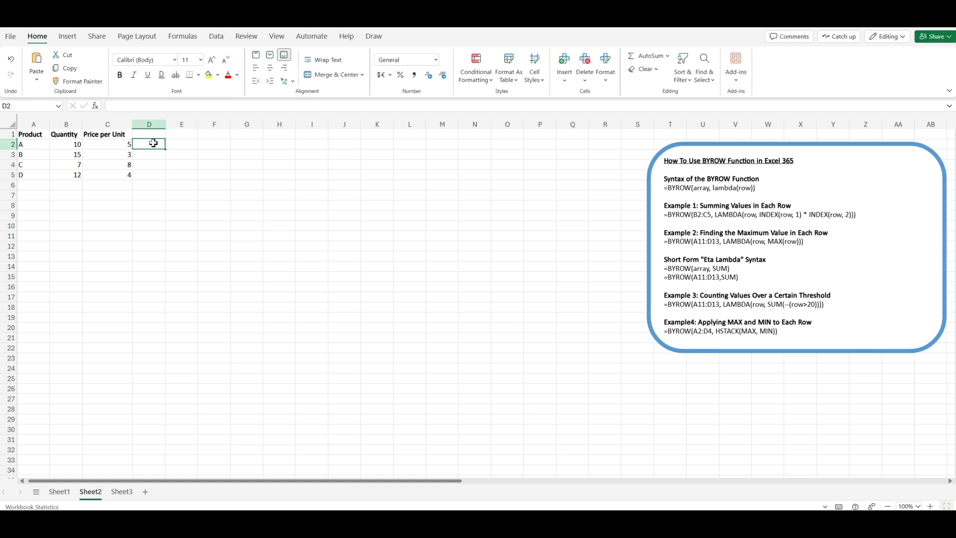
# Paste =BYROW(B2:C5, LAMBDA(row, INDEX(row,1)*INDEX(row,2))) into D2, spilling 50, 45, 56, 48.
pyautogui.doubleClick(154, 143)
pyautogui.write('=BYROW(B2:C5, LAMBDA(row, INDEX(row, 1) * INDEX(row, 2)))')
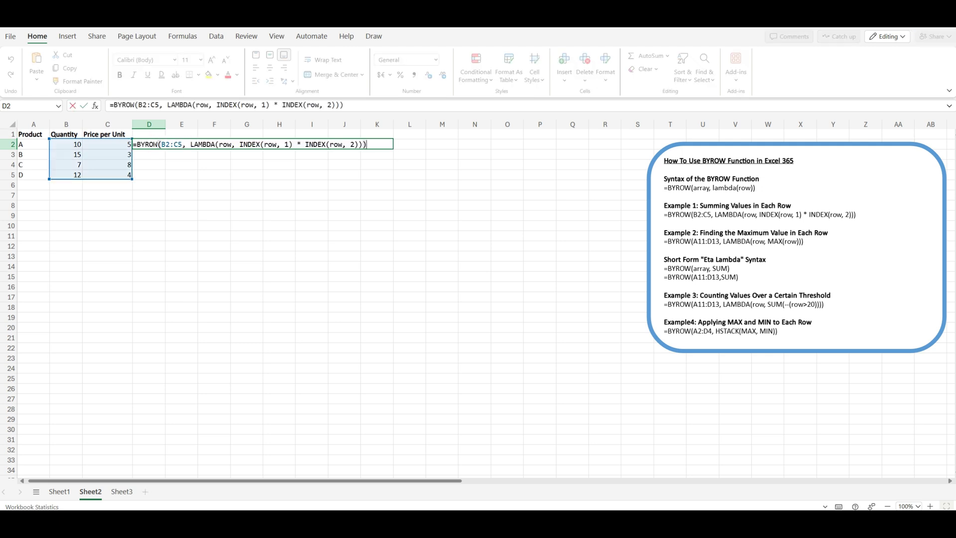
pyautogui.press('Return')
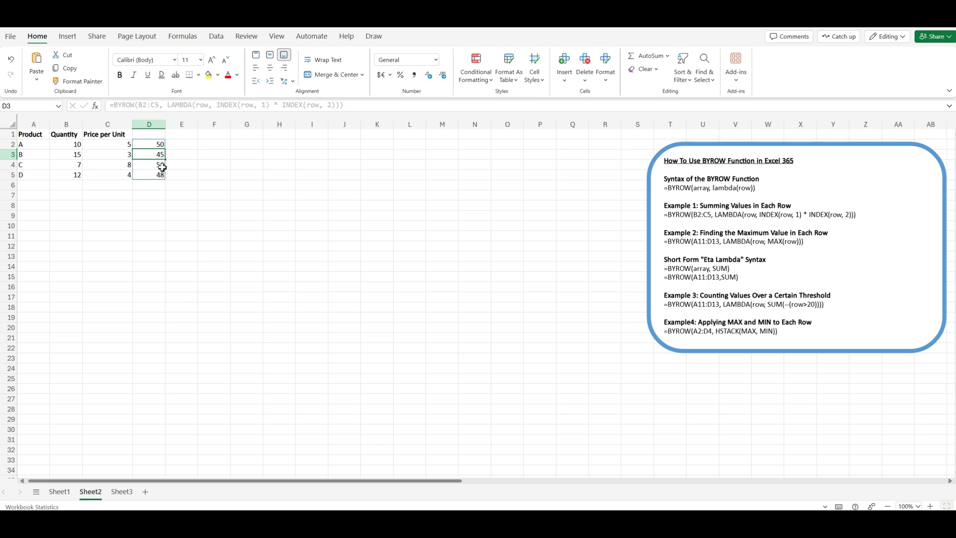
pyautogui.click(162, 169)
pyautogui.click(161, 175)
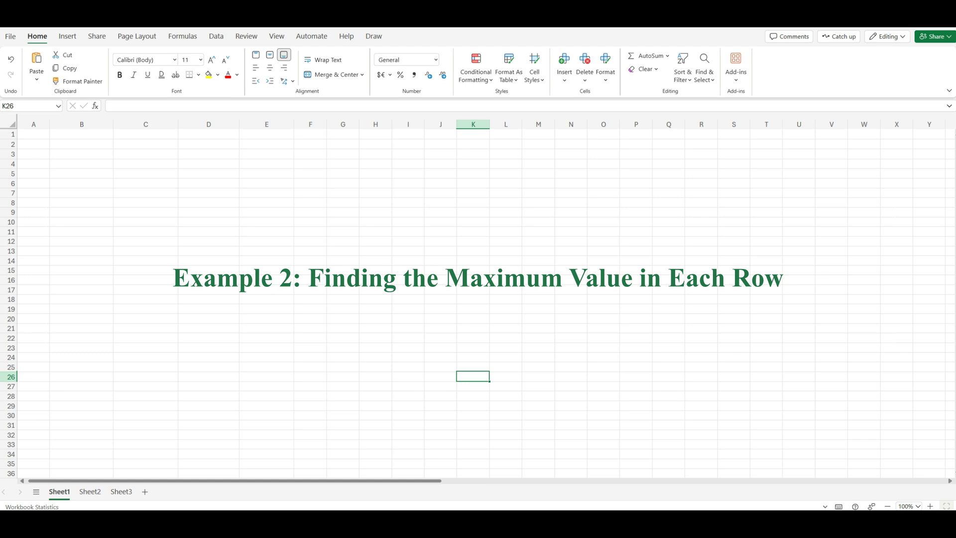
pyautogui.click(351, 301)
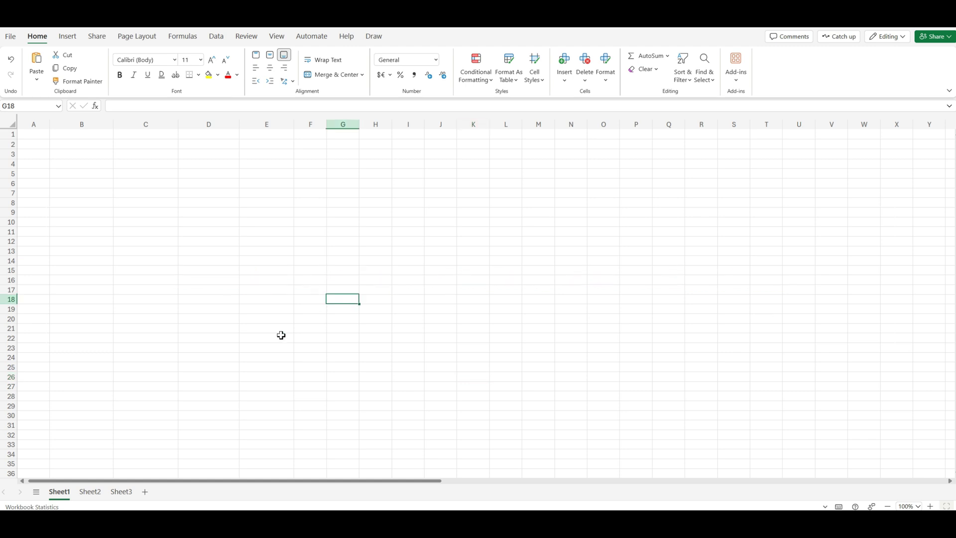
# Back on Sheet2, select the Value 1–Value 4 number table in A10:D13.
pyautogui.click(96, 493)
pyautogui.click(211, 324)
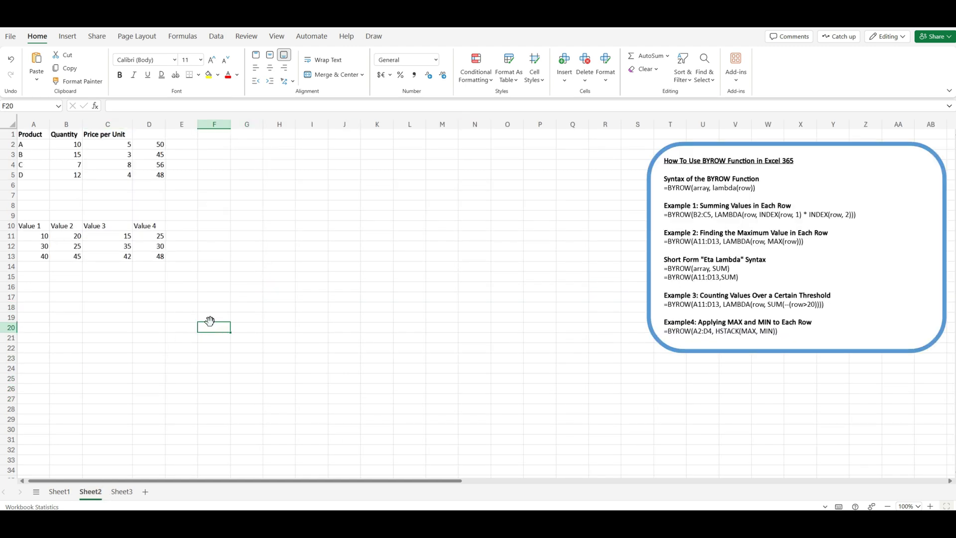
pyautogui.moveTo(23, 237); pyautogui.dragTo(142, 257)
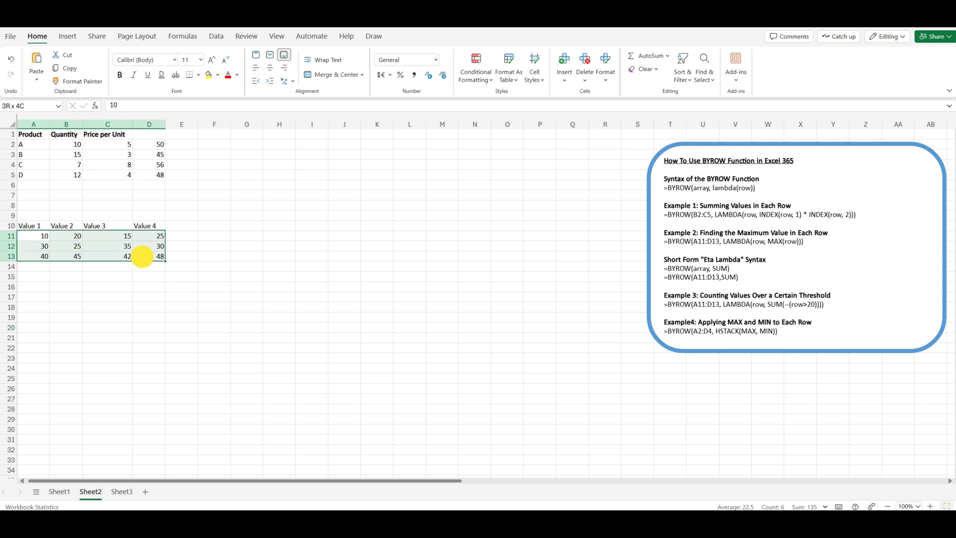
pyautogui.click(244, 267)
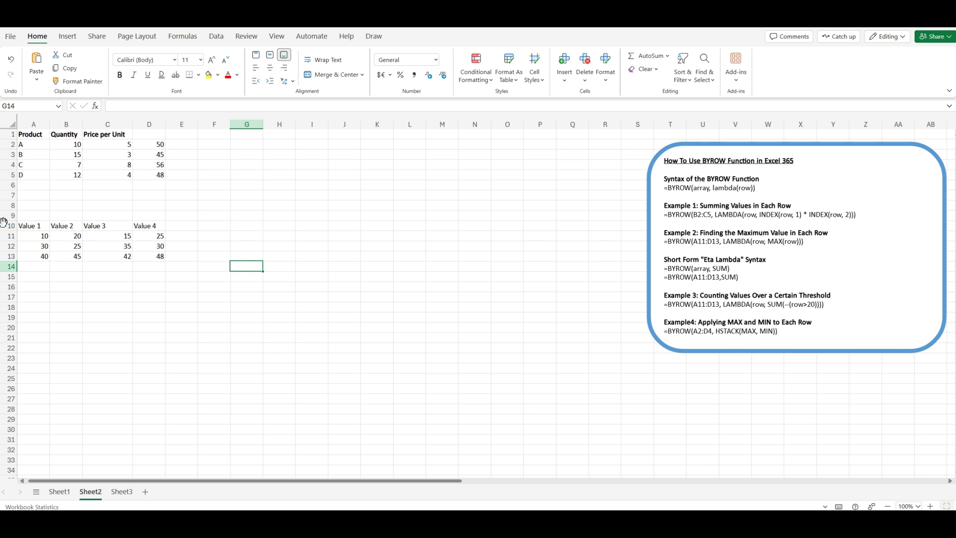
pyautogui.click(146, 257)
pyautogui.moveTo(27, 229); pyautogui.dragTo(169, 257)
pyautogui.click(344, 286)
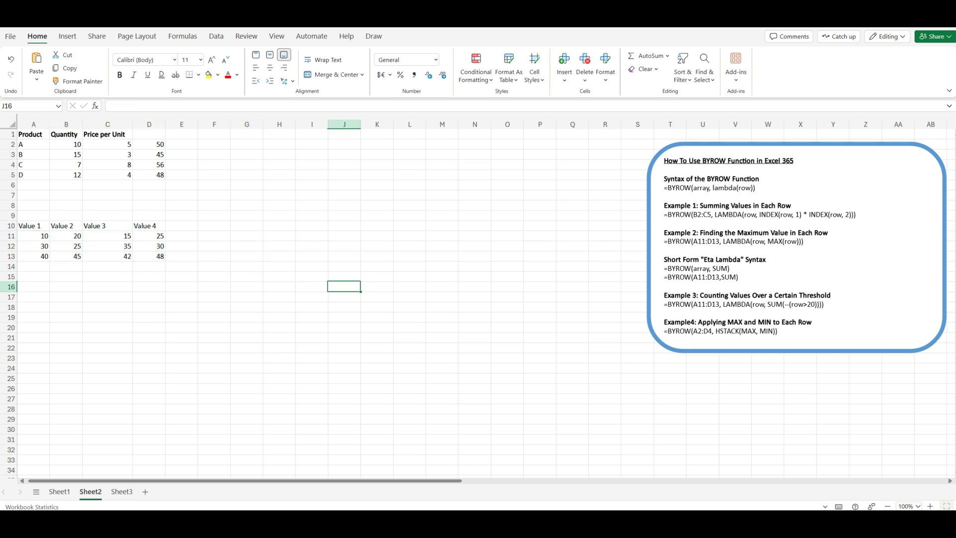
# Highlight BYROW in Example 2's formula in the notes box.
pyautogui.click(737, 251)
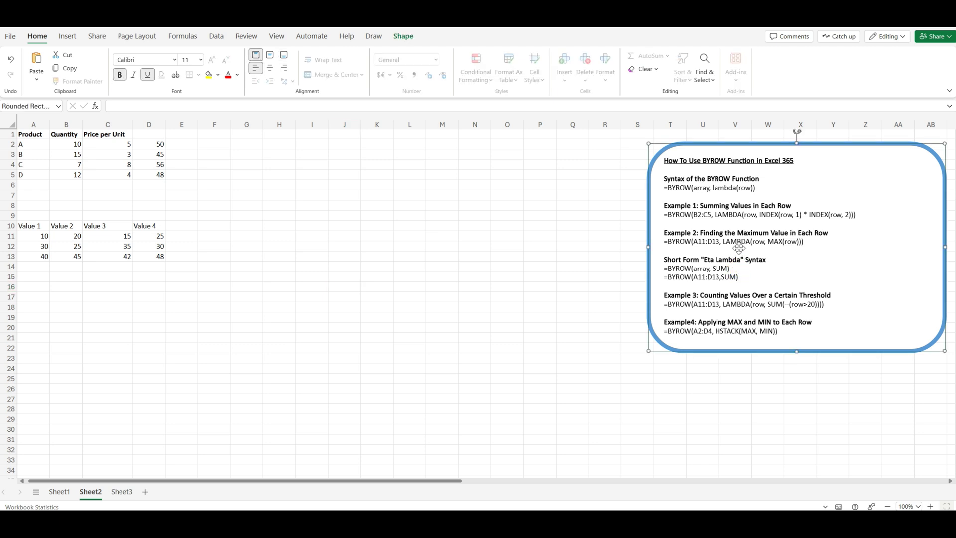
pyautogui.click(696, 242)
pyautogui.moveTo(692, 241); pyautogui.dragTo(669, 241)
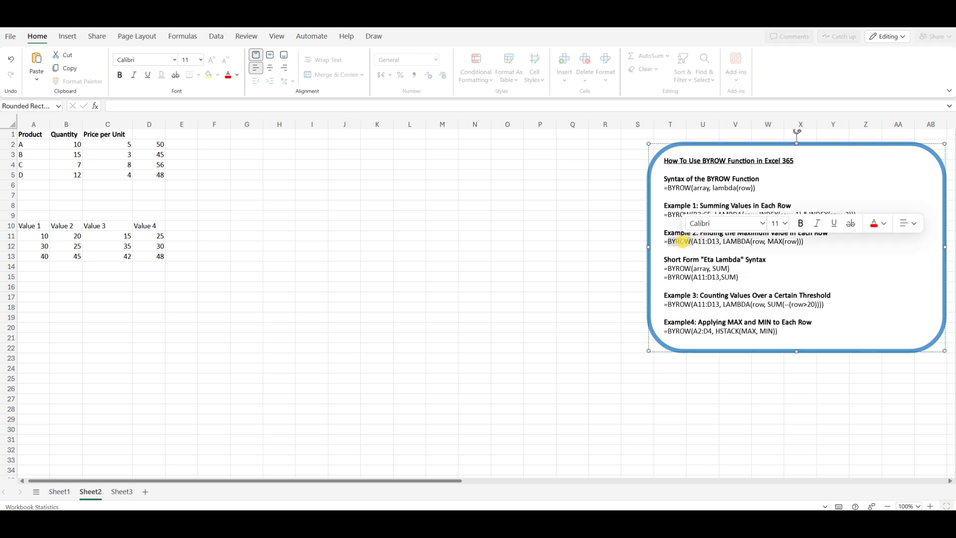
pyautogui.click(779, 241)
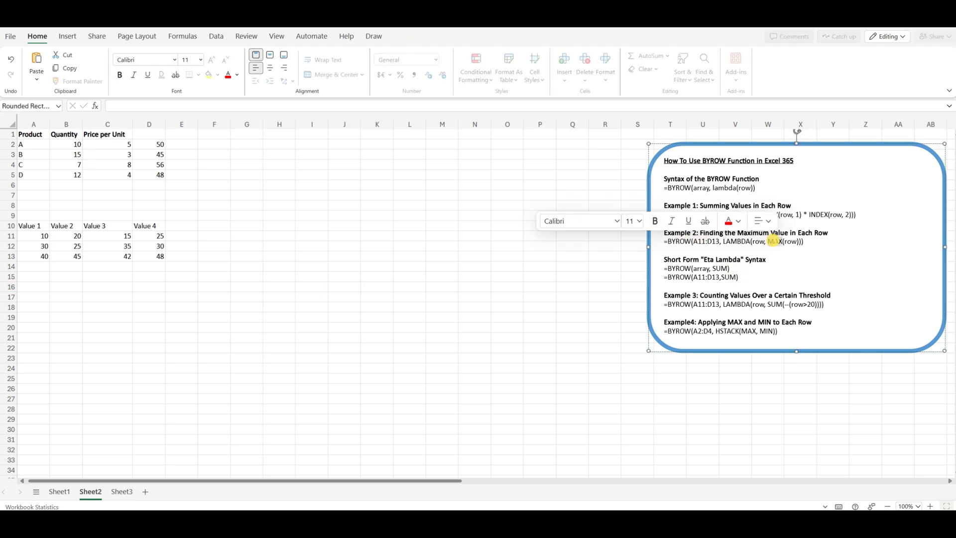
pyautogui.click(820, 247)
pyautogui.press('Escape')
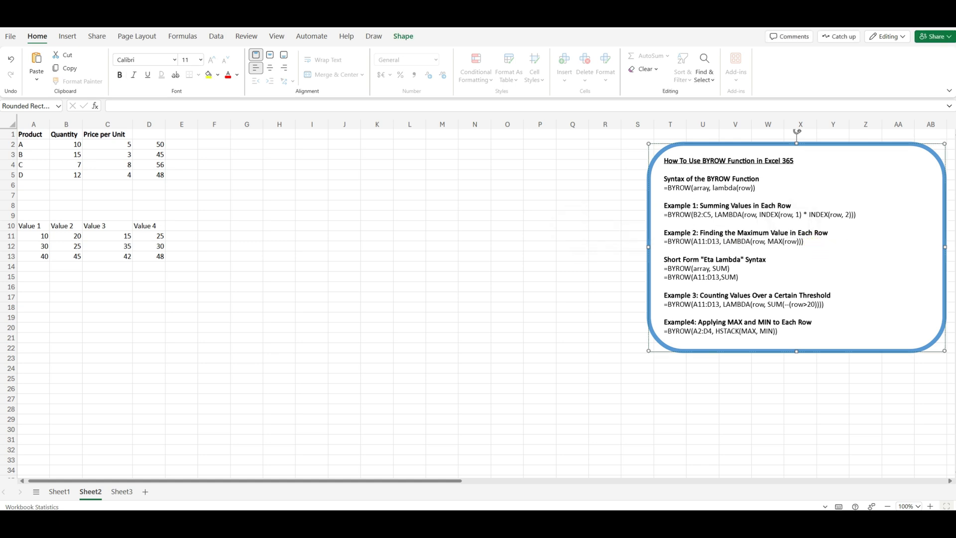
# Select the Example 2 row-maximum formula text, then choose cell E11.
pyautogui.click(702, 241)
pyautogui.doubleClick(722, 241)
pyautogui.click(765, 241)
pyautogui.moveTo(768, 242); pyautogui.dragTo(782, 242)
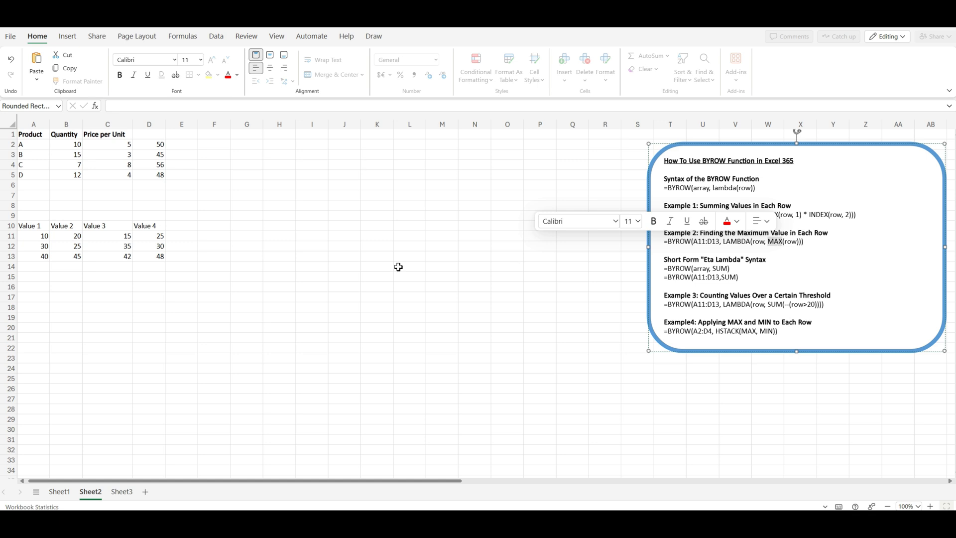
pyautogui.click(344, 267)
pyautogui.click(188, 234)
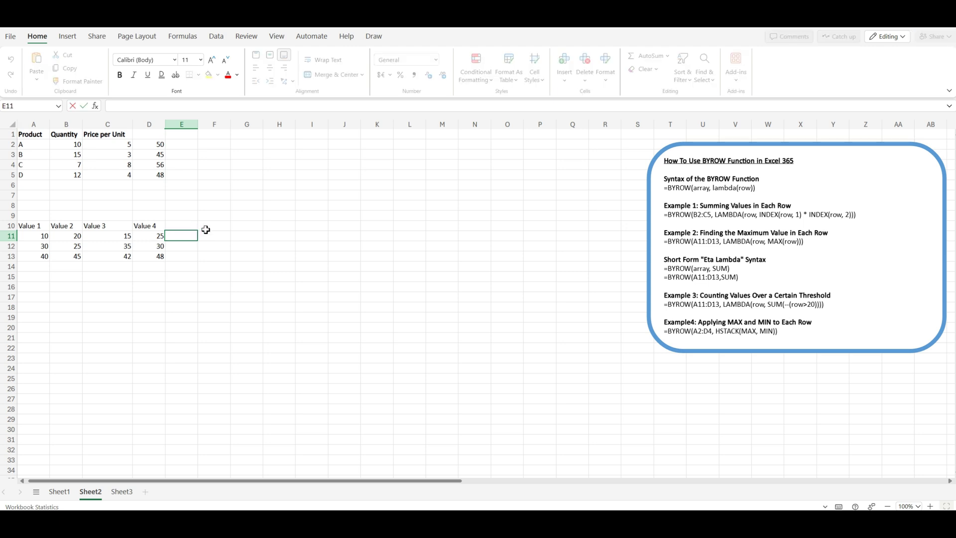
# Paste the row-maximum BYROW formula into E11 and check that 25, 35, 48 spill down.
pyautogui.write('=BYROW(A11:D13, LAMBDA(row, MAX(row)))')
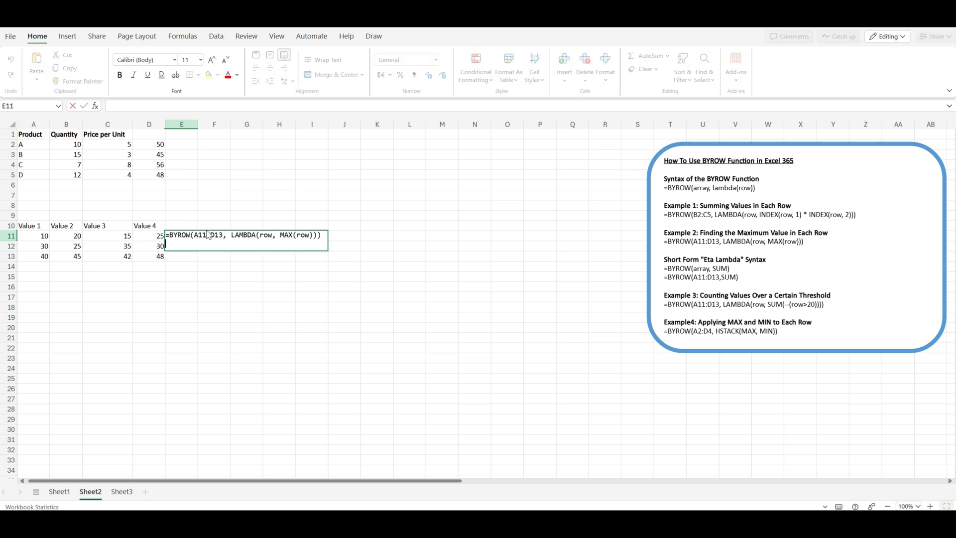
pyautogui.press('Return')
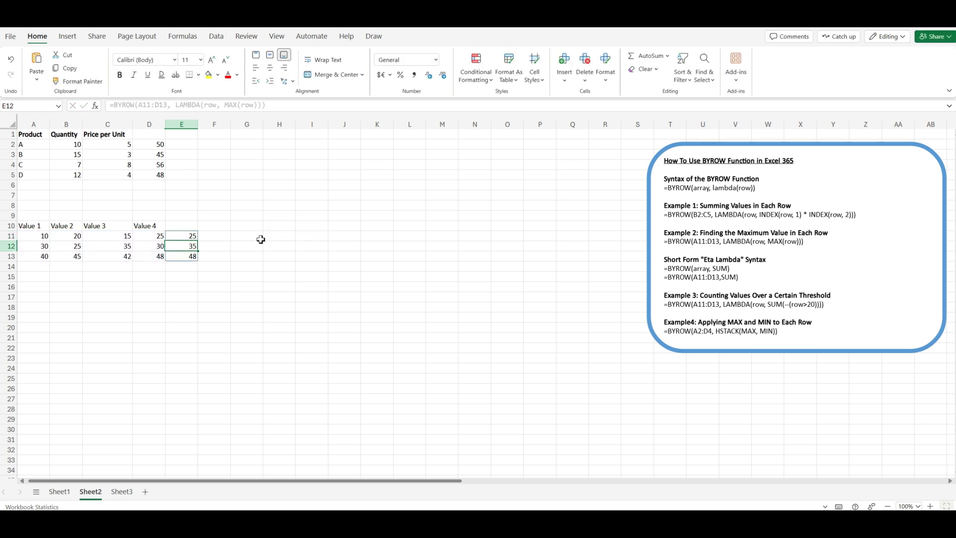
pyautogui.click(190, 239)
pyautogui.click(192, 255)
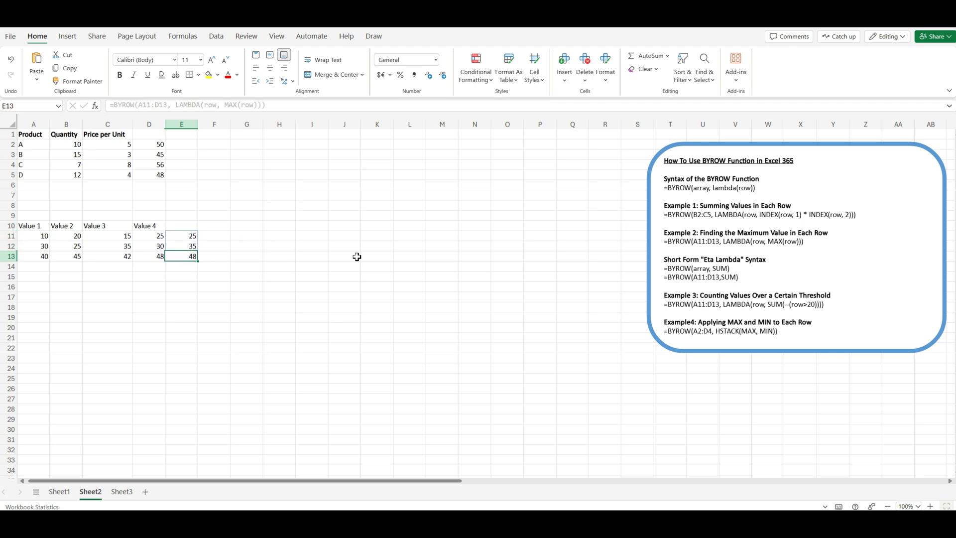
pyautogui.click(192, 238)
pyautogui.click(275, 257)
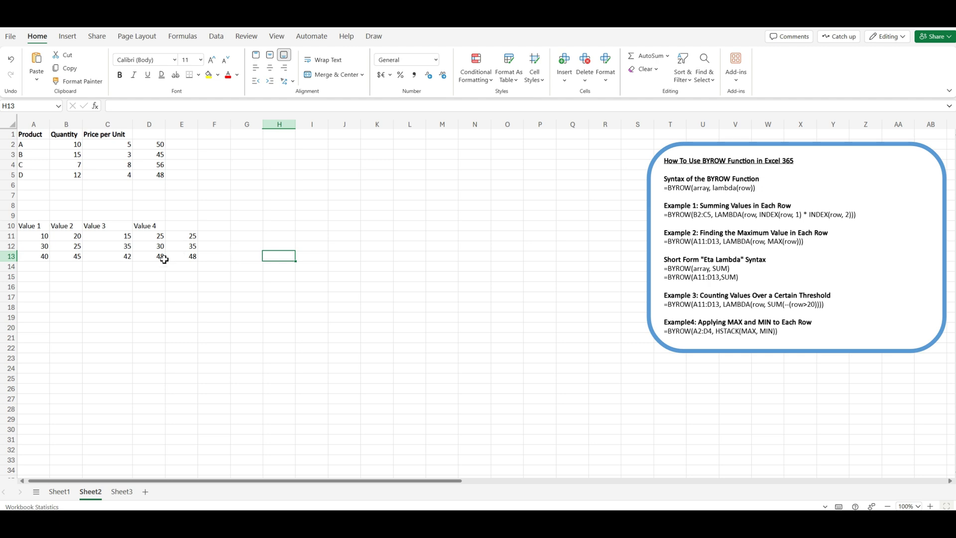
pyautogui.click(188, 239)
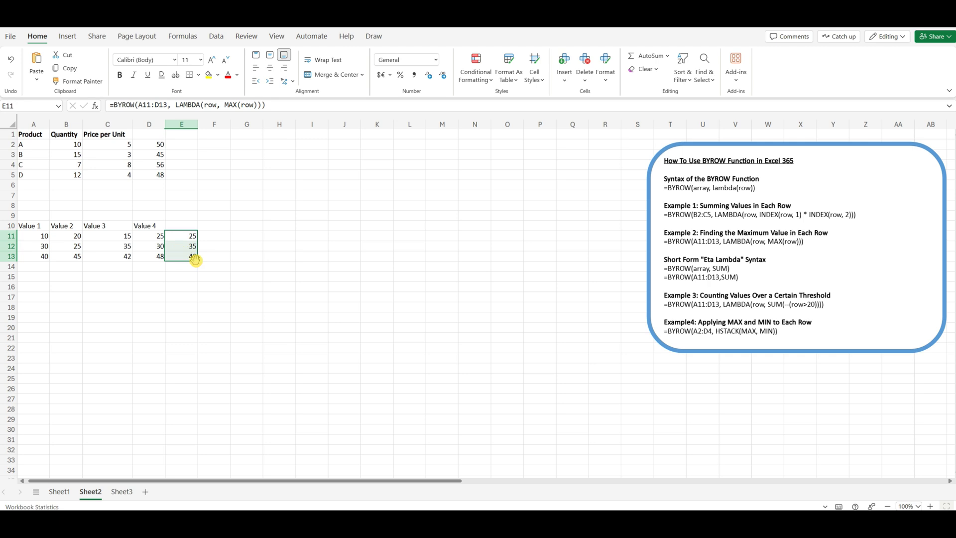
pyautogui.click(279, 266)
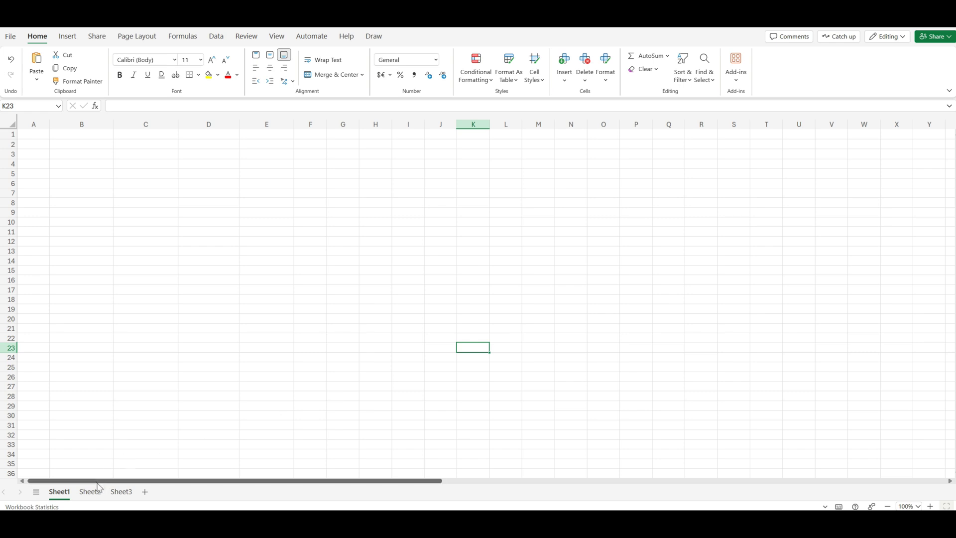
# On Sheet2, select the short form =BYROW(A11:D13,SUM) in the notes box and pick F11.
pyautogui.click(92, 492)
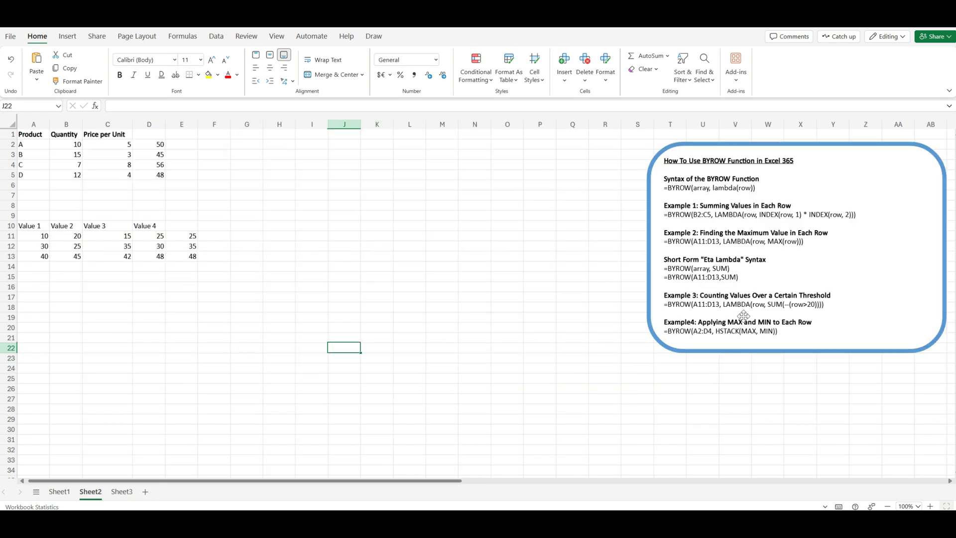
pyautogui.click(707, 340)
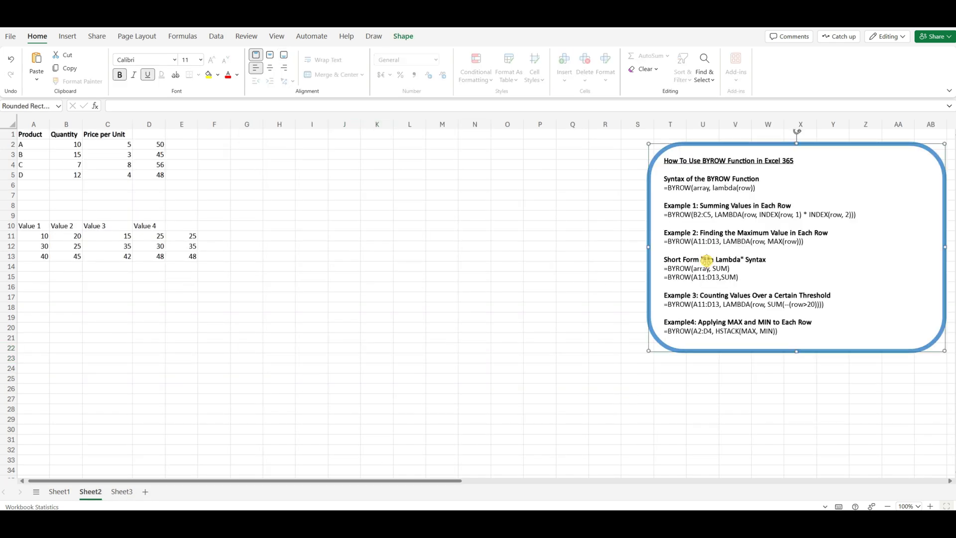
pyautogui.click(791, 257)
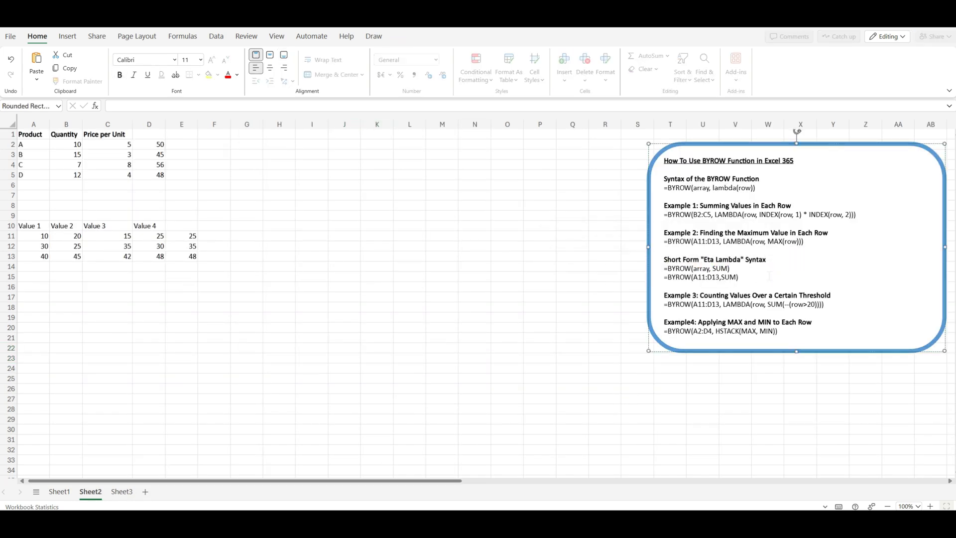
pyautogui.click(726, 271)
pyautogui.click(678, 264)
pyautogui.click(667, 270)
pyautogui.press('Down')
pyautogui.press('Down')
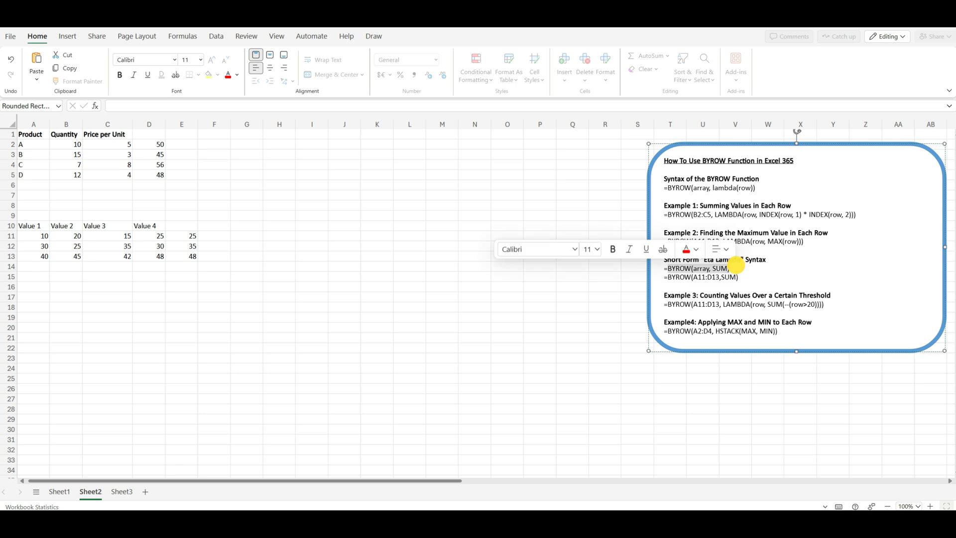
pyautogui.click(703, 273)
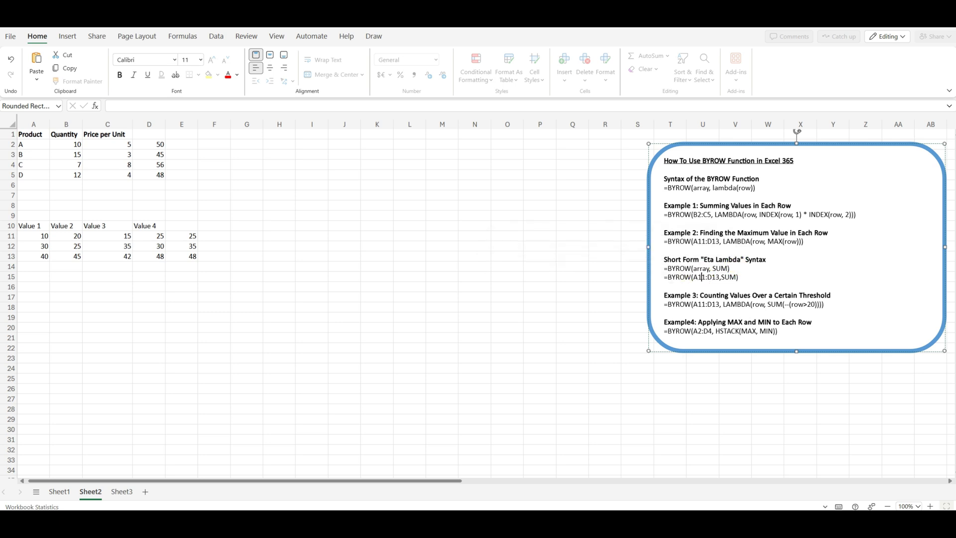
pyautogui.click(219, 234)
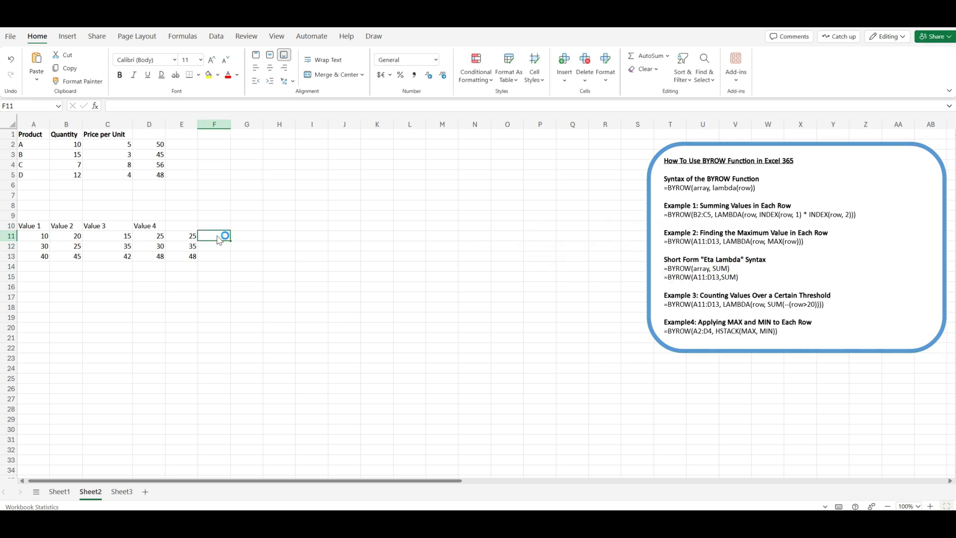
# Paste =BYROW(A11:D13,SUM) into F11 so row totals 70, 120, 175 spill down.
pyautogui.doubleClick(218, 237)
pyautogui.write('=BYROW(A11:D13,SUM)')
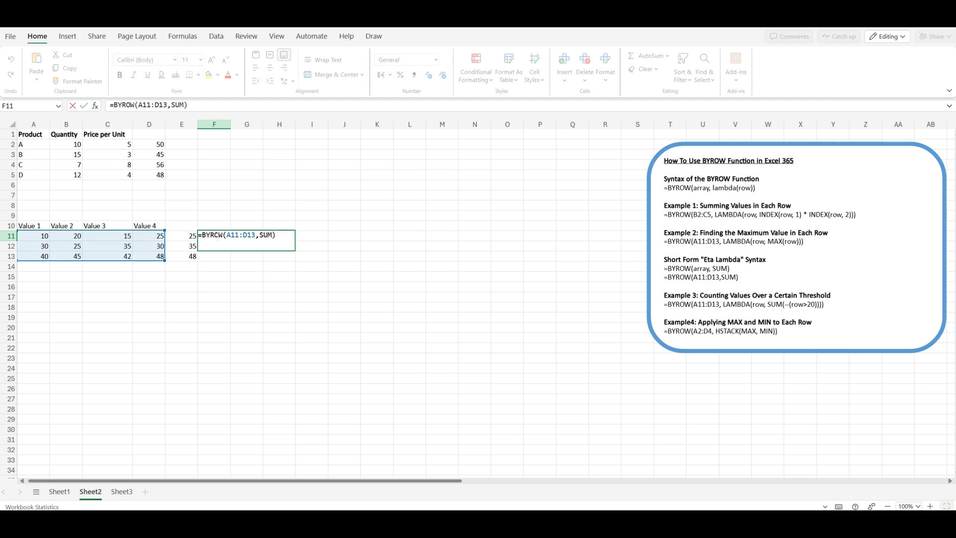
pyautogui.press('Return')
pyautogui.click(353, 267)
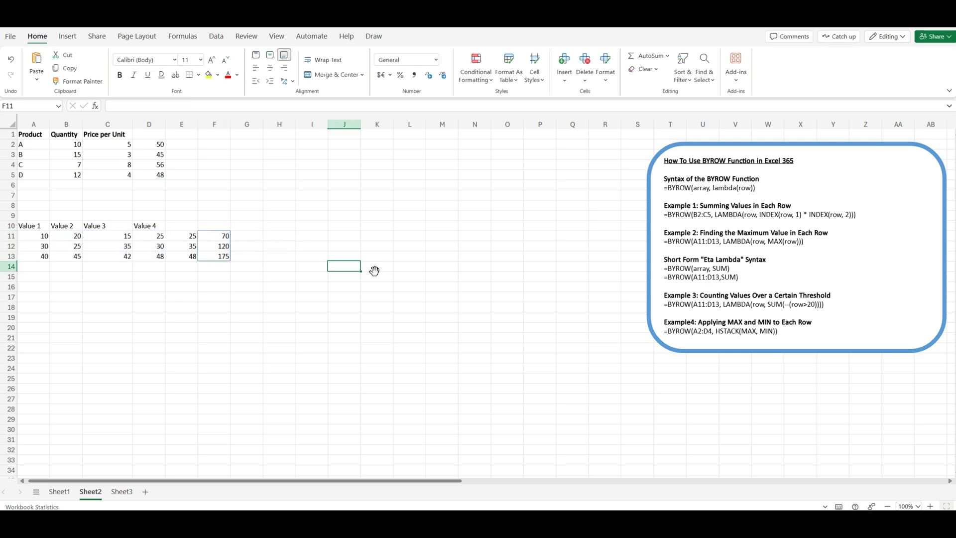
pyautogui.click(279, 347)
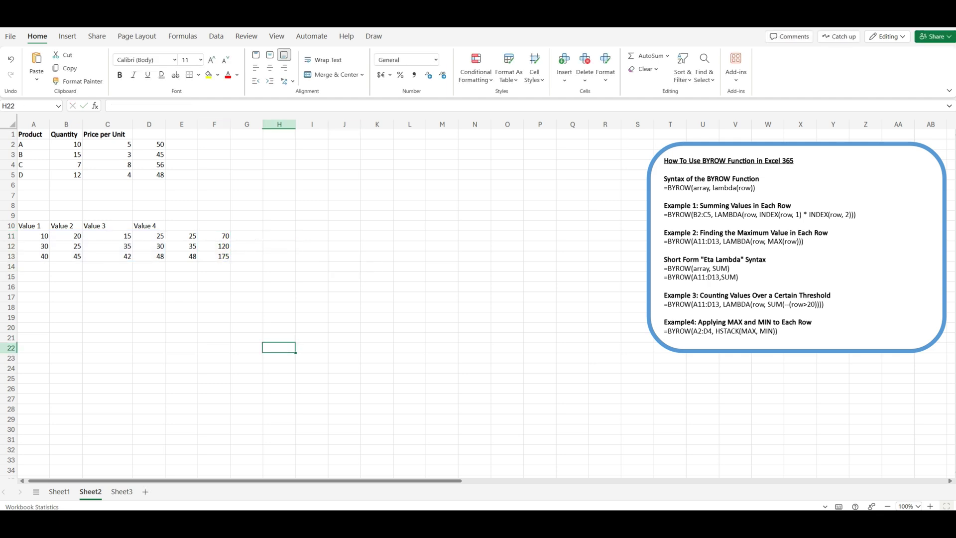
# Review F11's formula and the BYROW help card in the formula bar, leaving it unchanged.
pyautogui.click(726, 197)
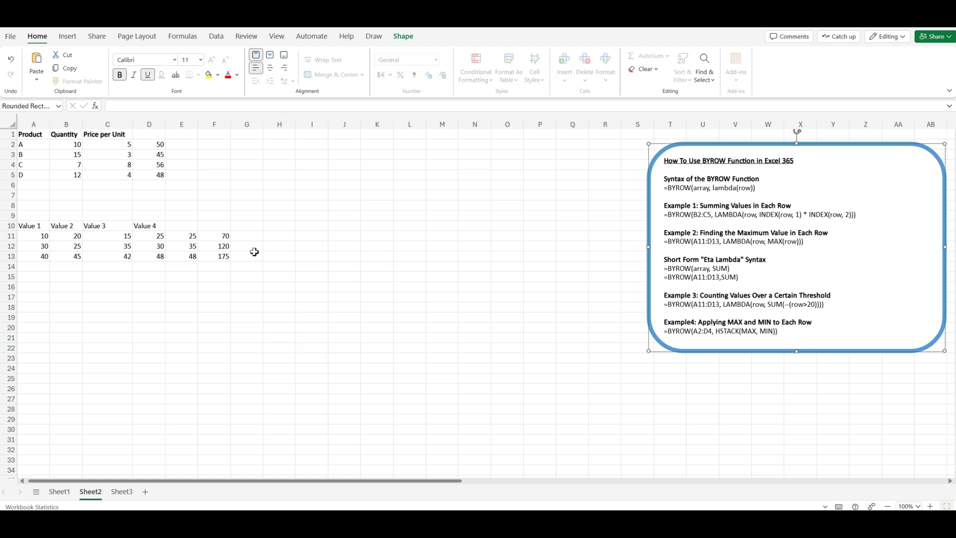
pyautogui.click(237, 237)
pyautogui.click(223, 238)
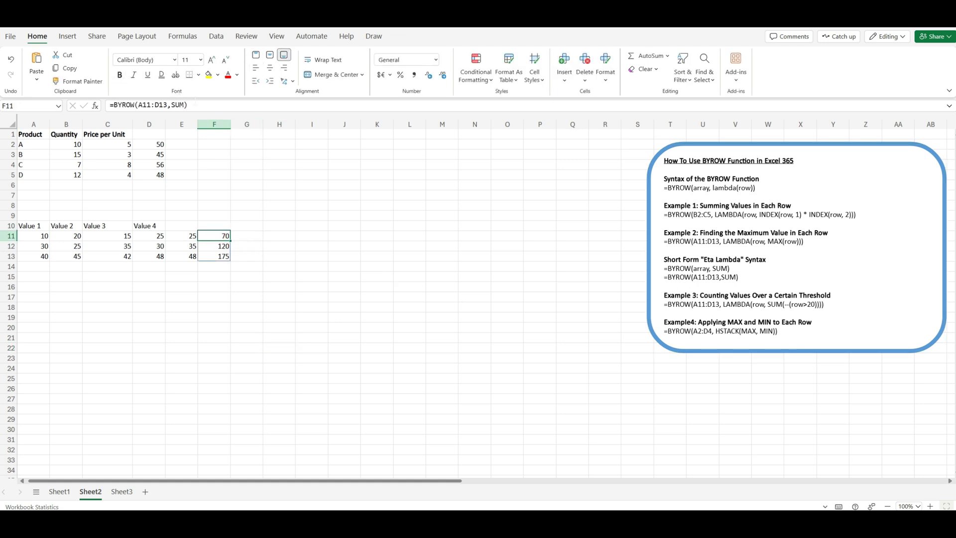
pyautogui.click(189, 105)
pyautogui.click(175, 105)
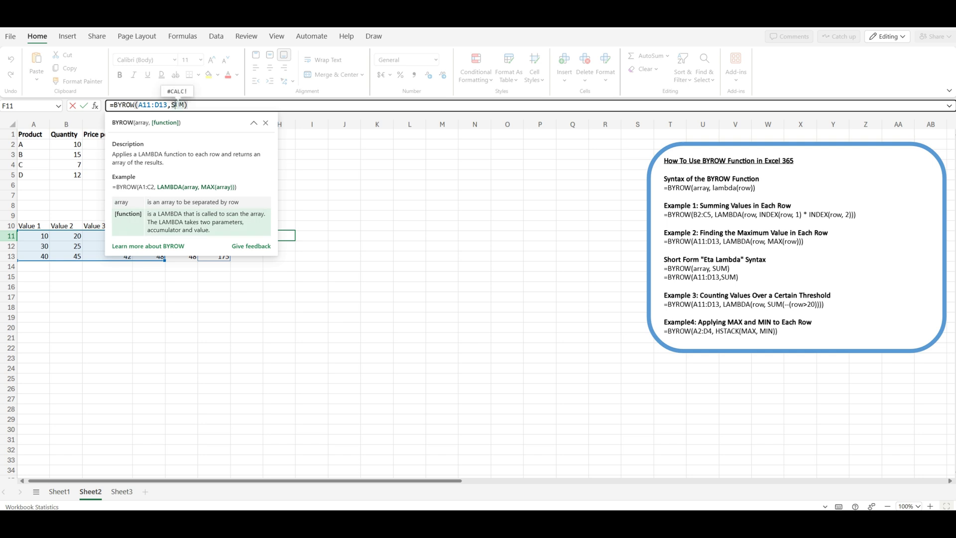
pyautogui.click(209, 104)
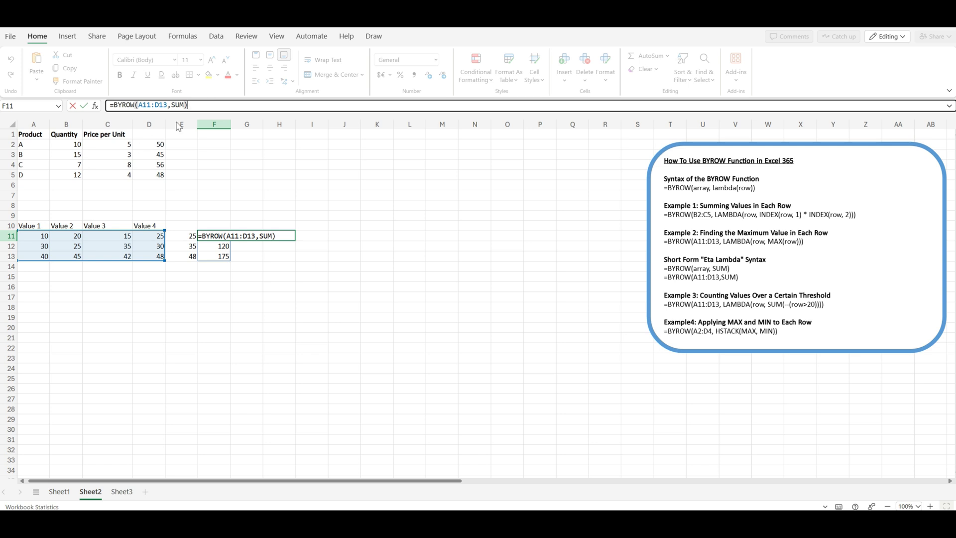
pyautogui.click(179, 105)
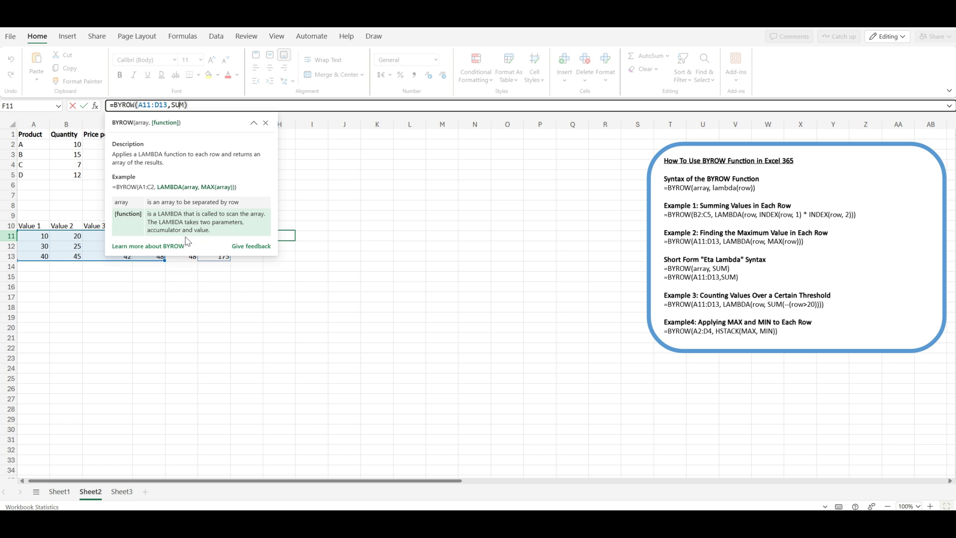
pyautogui.click(355, 214)
pyautogui.click(216, 232)
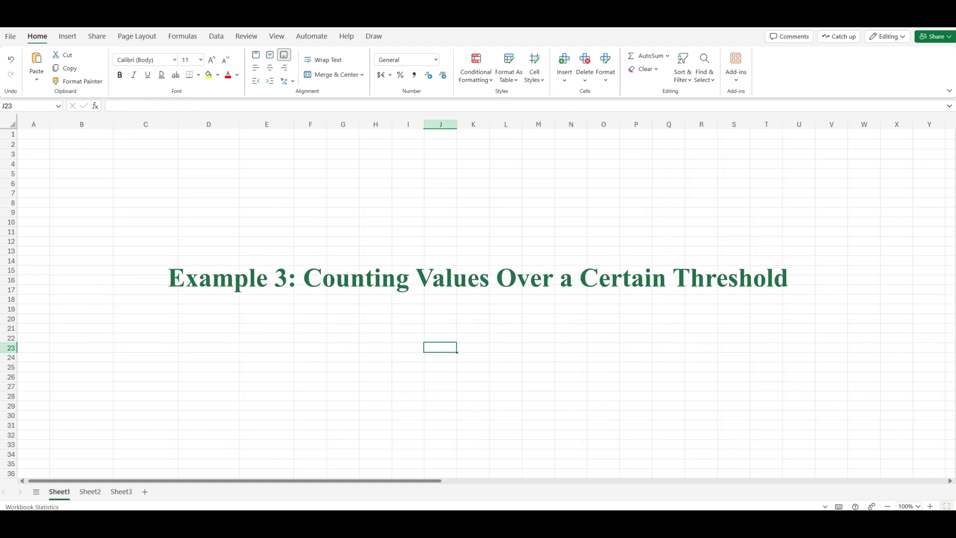
# Return to Sheet2 and inspect the A11:D13 value block and its results.
pyautogui.click(353, 309)
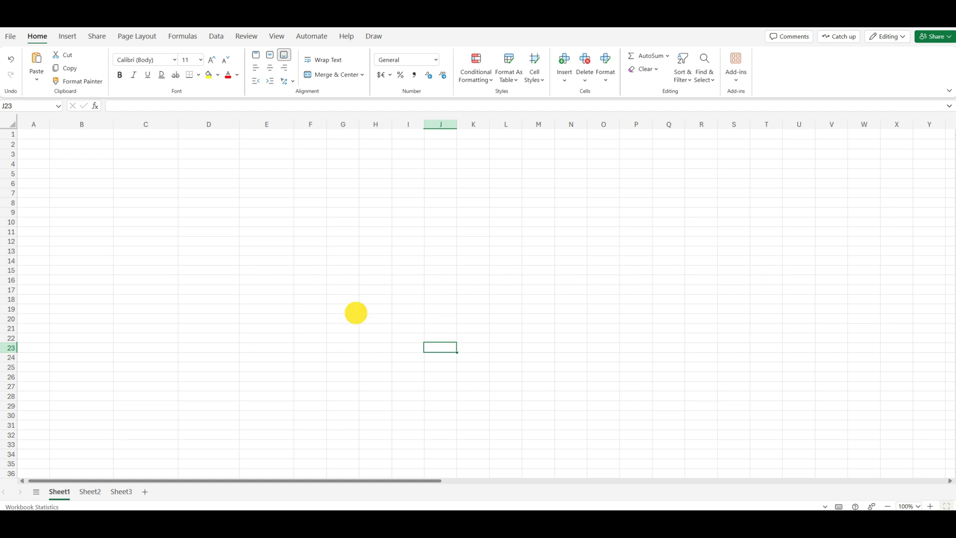
pyautogui.click(91, 492)
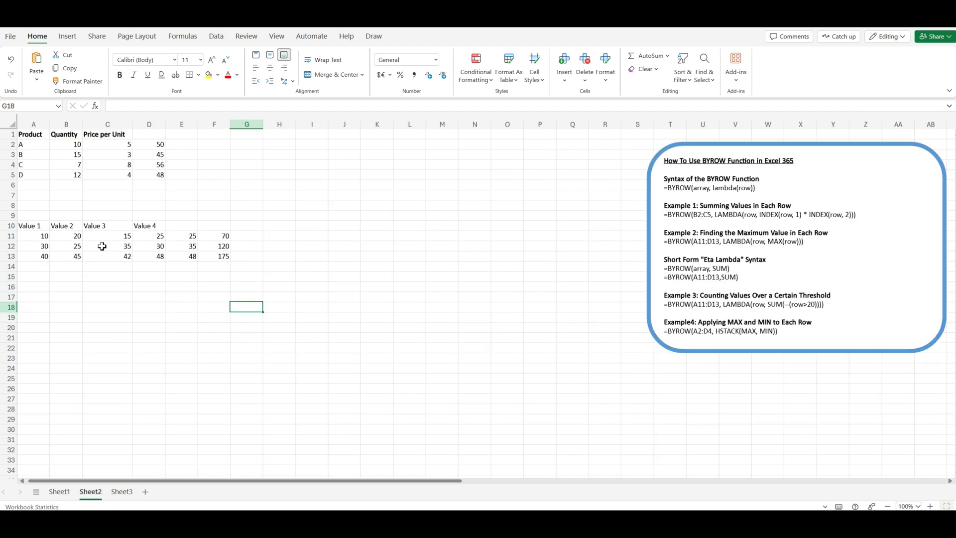
pyautogui.click(35, 234)
pyautogui.moveTo(35, 234); pyautogui.dragTo(219, 256)
pyautogui.click(293, 284)
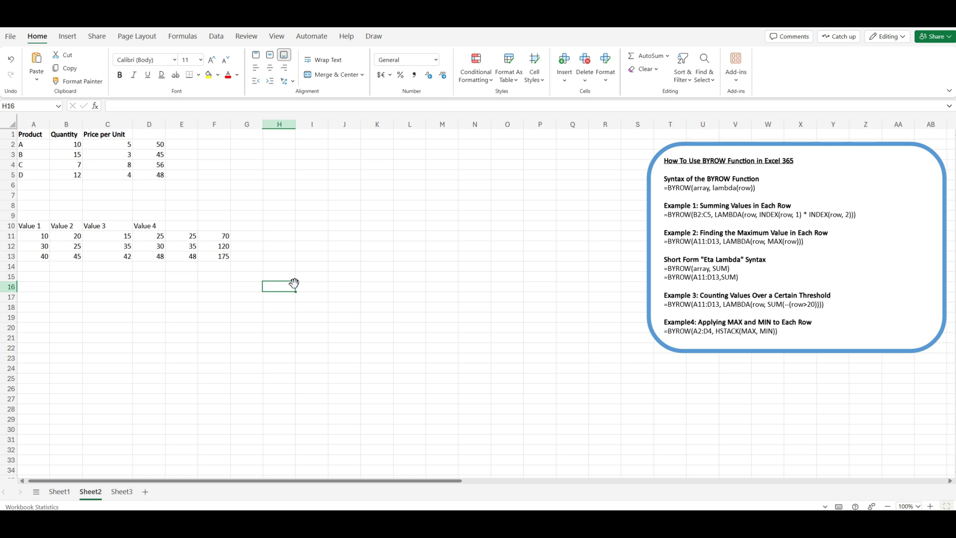
pyautogui.click(98, 244)
pyautogui.click(70, 246)
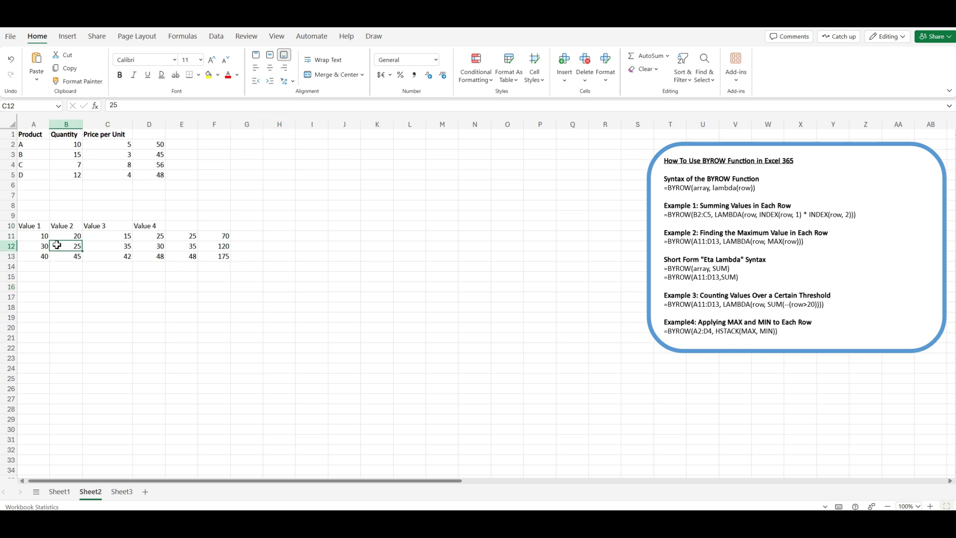
pyautogui.moveTo(36, 236); pyautogui.dragTo(144, 256)
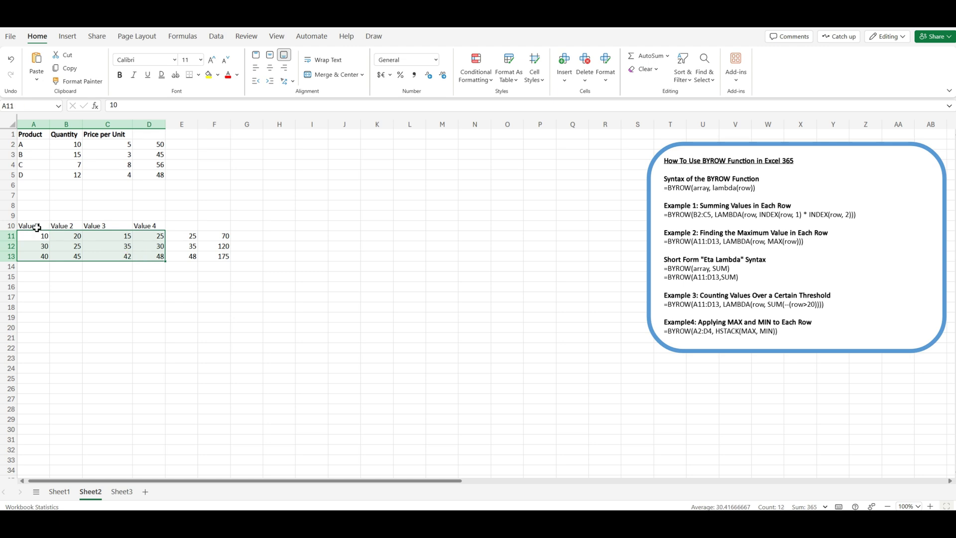
pyautogui.click(344, 296)
# Paste =BYROW(A11:D13, LAMBDA(row, SUM(--(row>20)))) into G11 and highlight its range and LAMBDA.
pyautogui.click(924, 286)
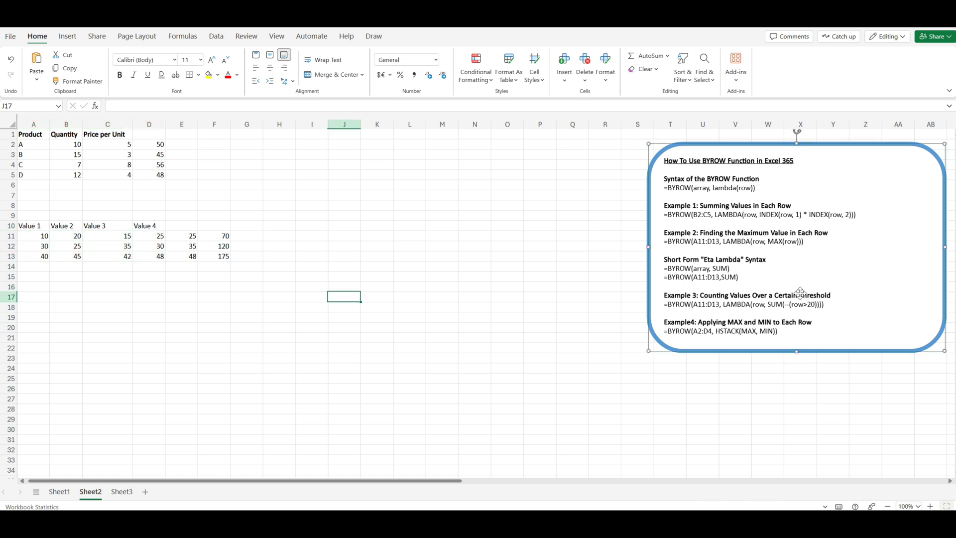
pyautogui.click(241, 236)
pyautogui.write('=BYROW(A11:D13, LAMBDA(row, SUM(--(row>20))))')
pyautogui.moveTo(259, 235); pyautogui.dragTo(288, 235)
pyautogui.doubleClick(315, 235)
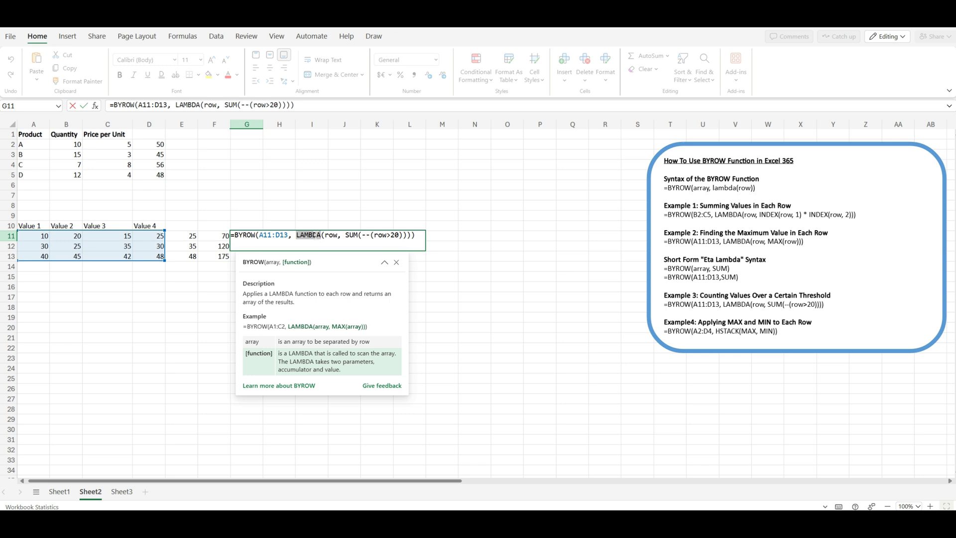
# Commit the G11 above-20 count formula and verify counts 1, 4, 4 in G11:G13.
pyautogui.moveTo(362, 235); pyautogui.dragTo(372, 235)
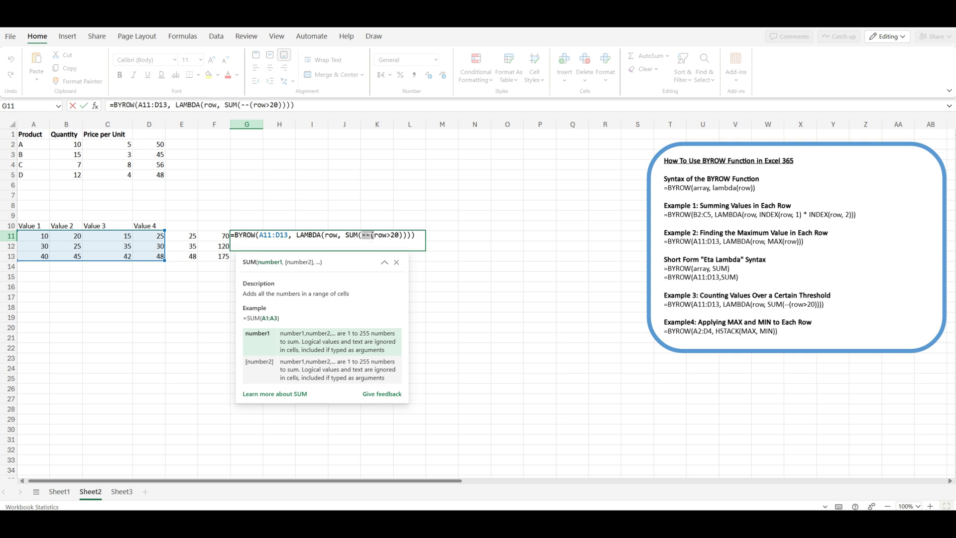
pyautogui.moveTo(346, 235); pyautogui.dragTo(357, 235)
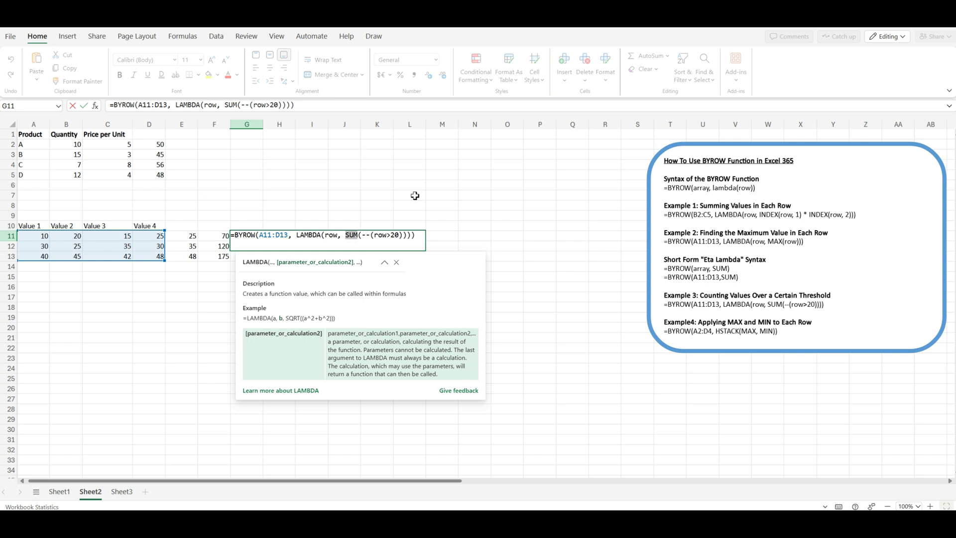
pyautogui.click(329, 106)
pyautogui.press('Return')
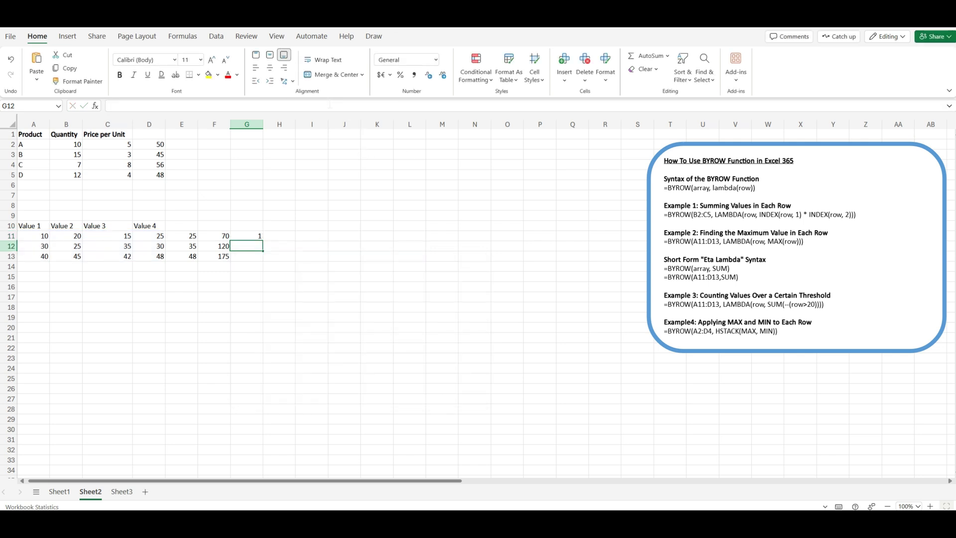
pyautogui.click(256, 236)
pyautogui.click(258, 246)
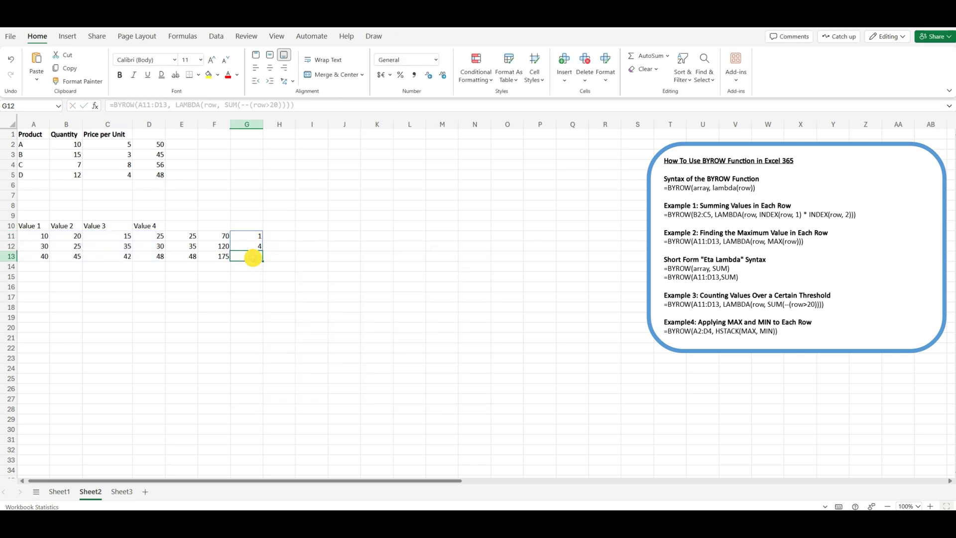
pyautogui.click(254, 237)
pyautogui.click(254, 246)
pyautogui.click(254, 256)
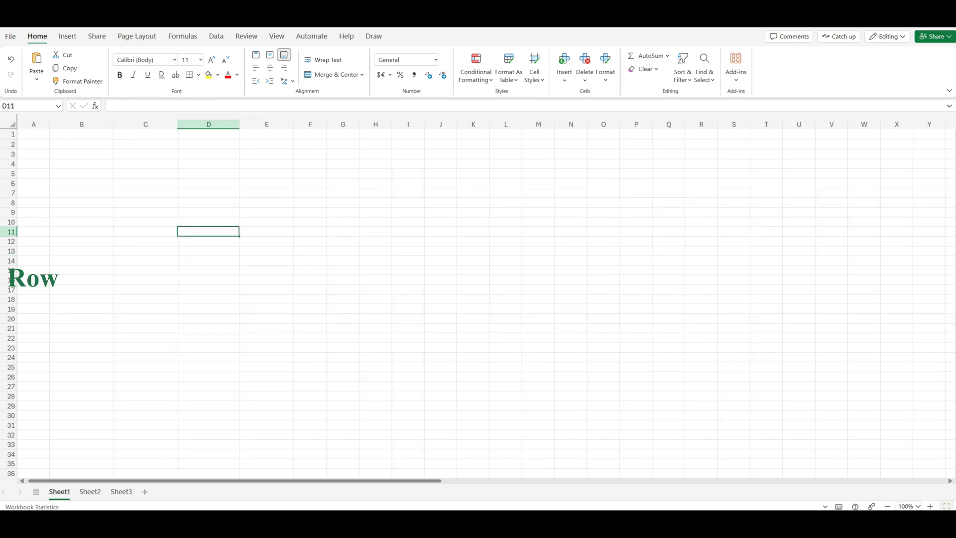
# Return to Sheet2 and select the A1:D4 Value table to show the data.
pyautogui.click(604, 330)
pyautogui.click(90, 491)
pyautogui.click(145, 296)
pyautogui.moveTo(33, 134); pyautogui.dragTo(145, 160)
# Clear the selection, check the first value in A2, then select the formula notes box.
pyautogui.click(209, 185)
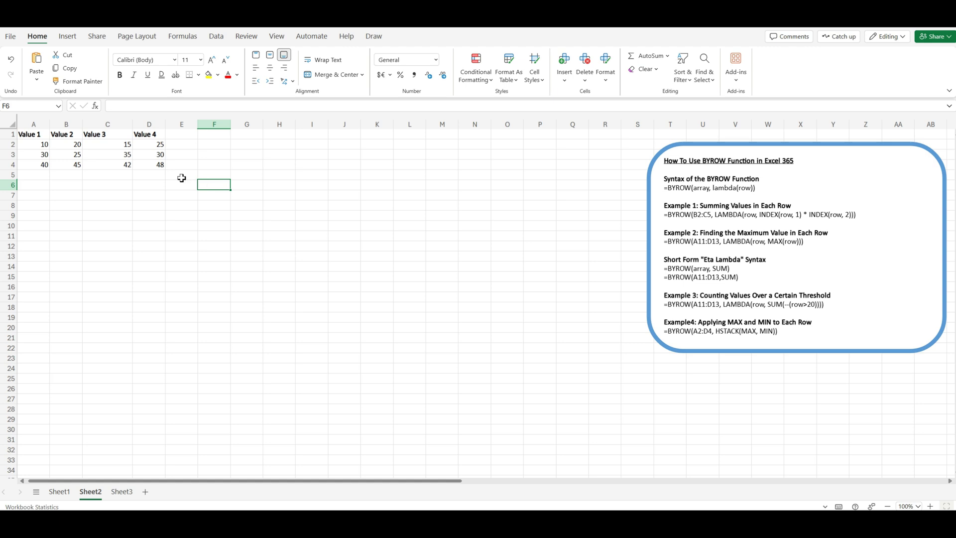
pyautogui.click(43, 144)
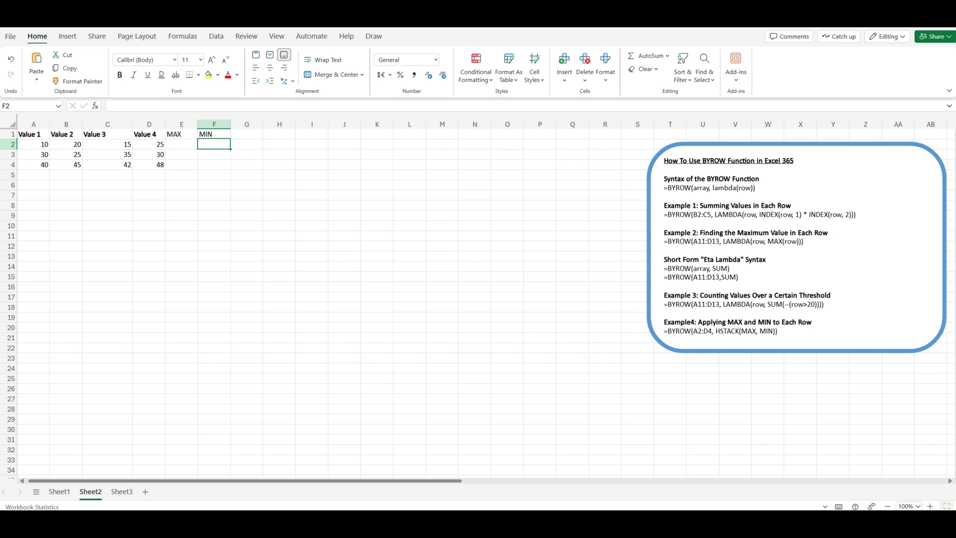
pyautogui.click(721, 321)
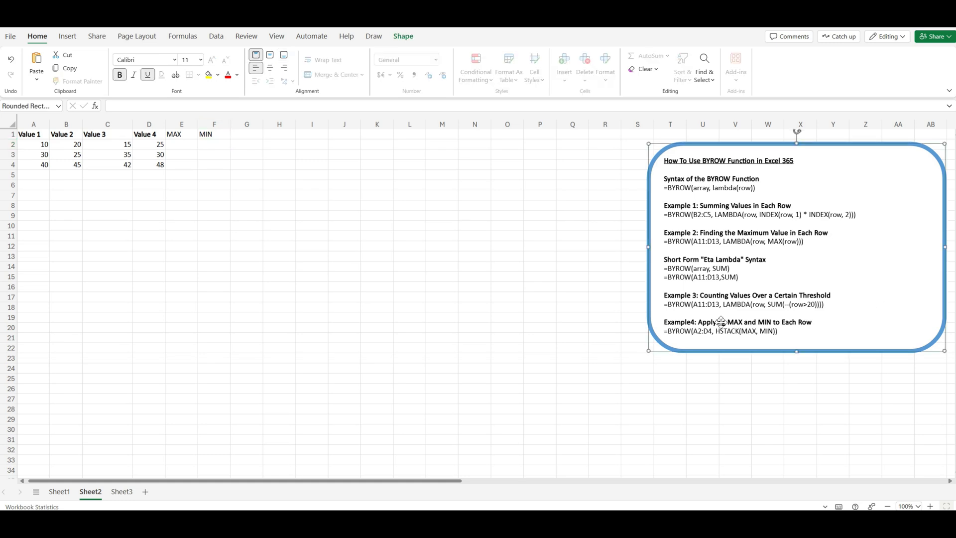
pyautogui.click(712, 324)
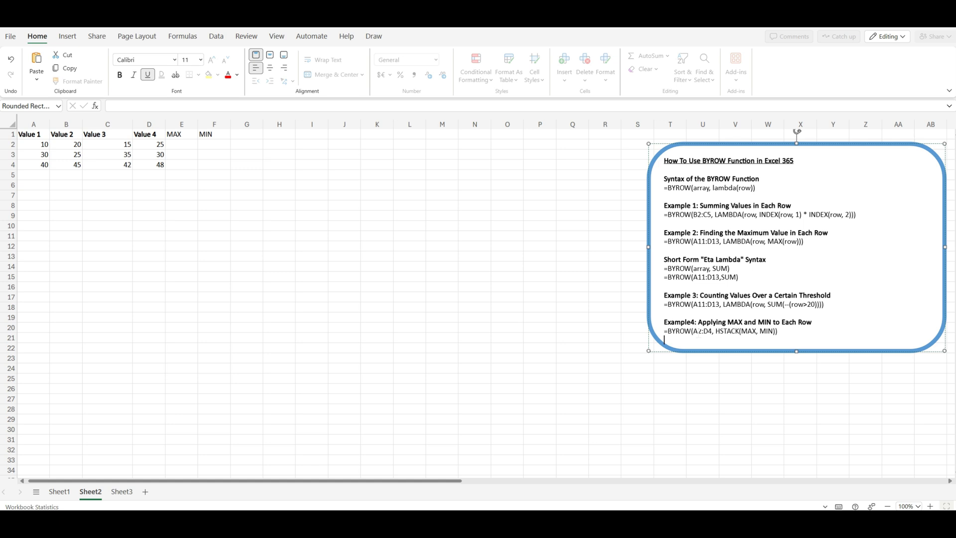
pyautogui.click(681, 329)
pyautogui.click(796, 329)
pyautogui.moveTo(665, 329); pyautogui.dragTo(778, 331)
pyautogui.hotkey('ctrl', 'c')
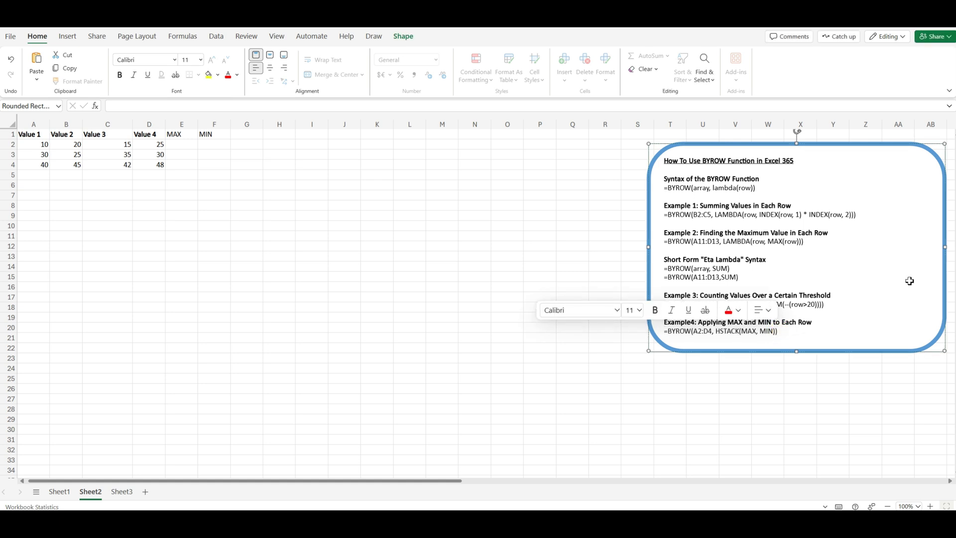
pyautogui.click(703, 329)
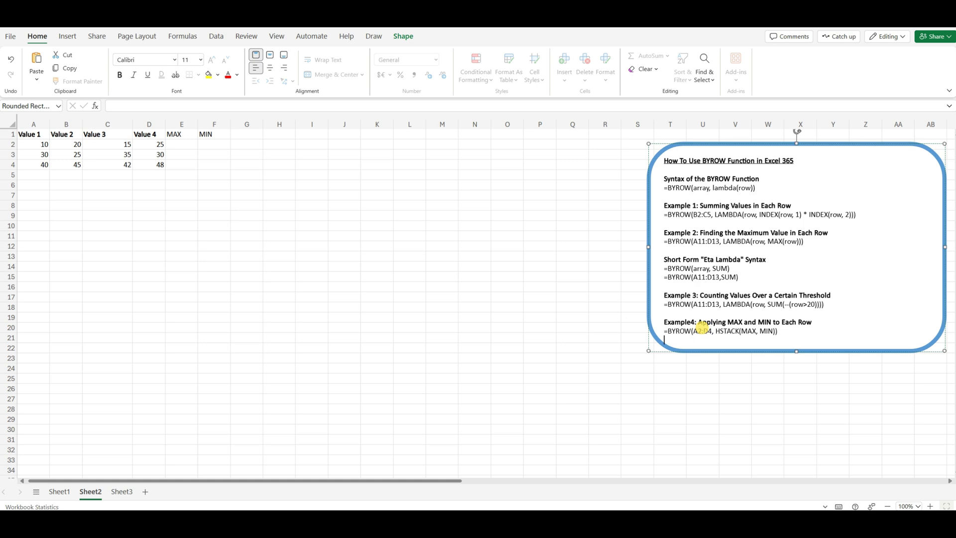
pyautogui.doubleClick(702, 330)
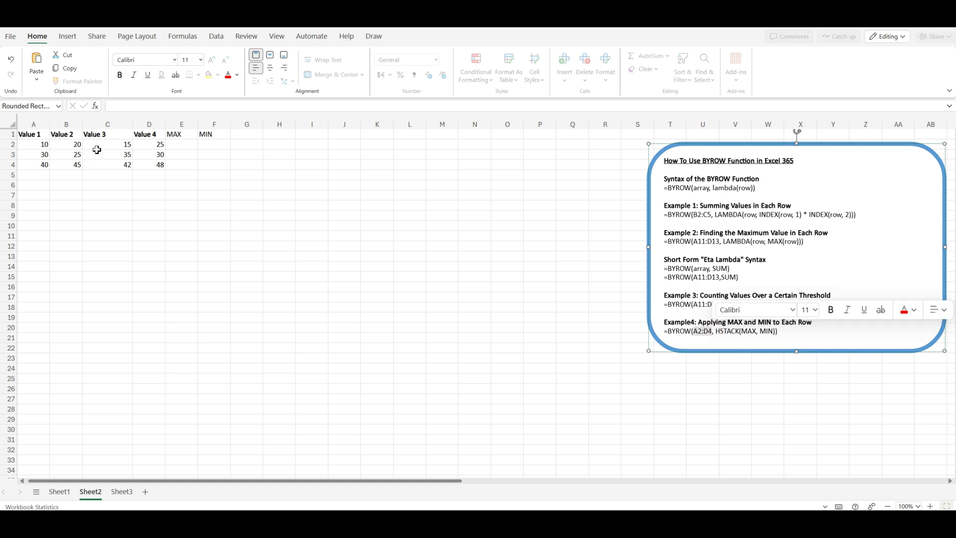
pyautogui.click(748, 332)
pyautogui.doubleClick(748, 331)
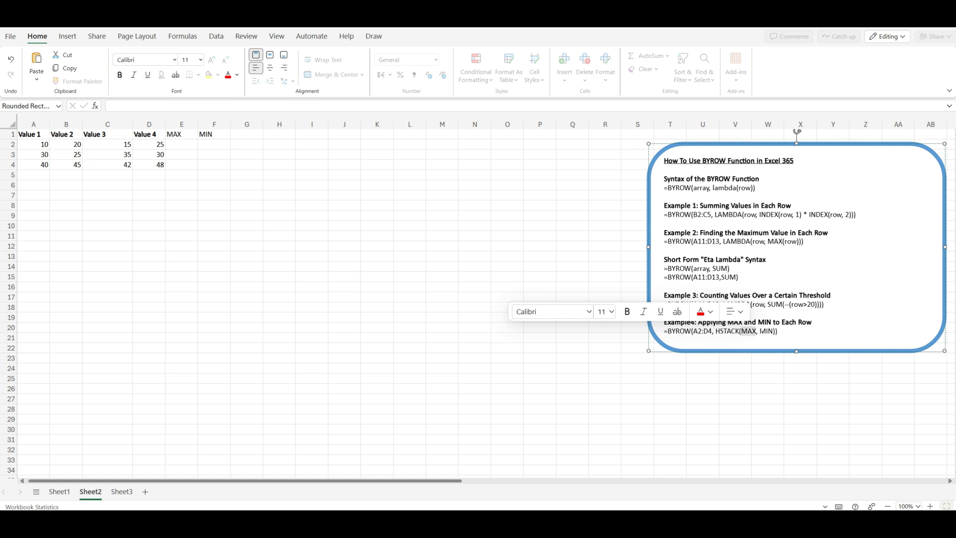
pyautogui.doubleClick(766, 331)
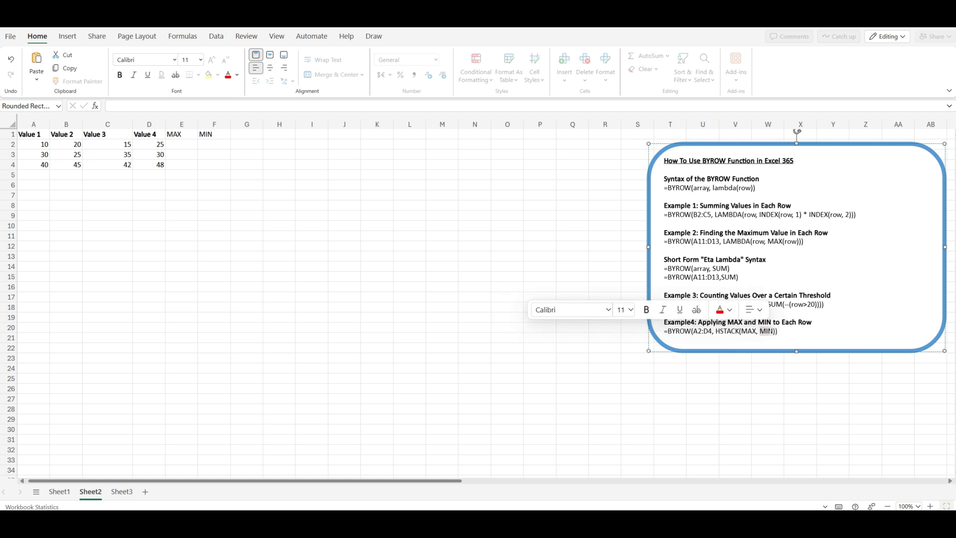
pyautogui.moveTo(715, 332); pyautogui.dragTo(777, 329)
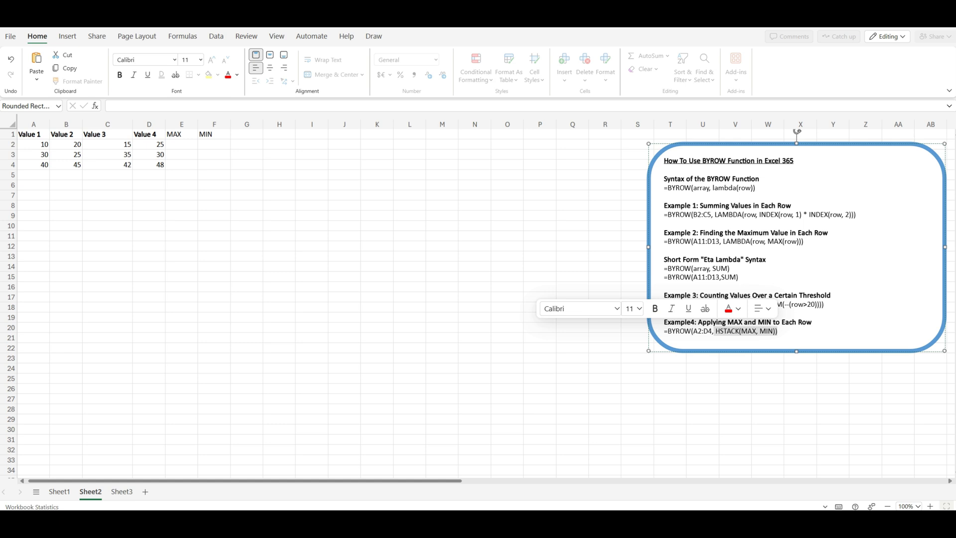
pyautogui.press('Escape')
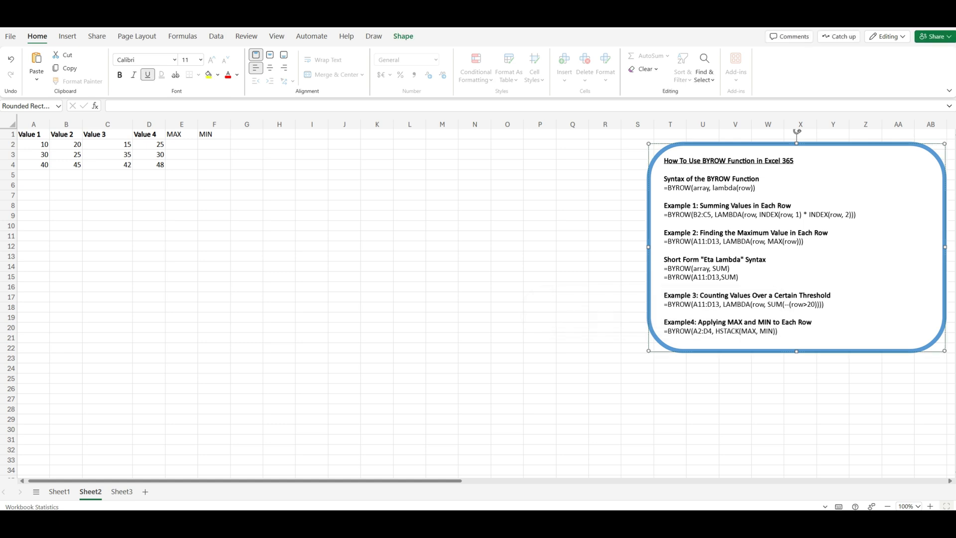
pyautogui.click(203, 165)
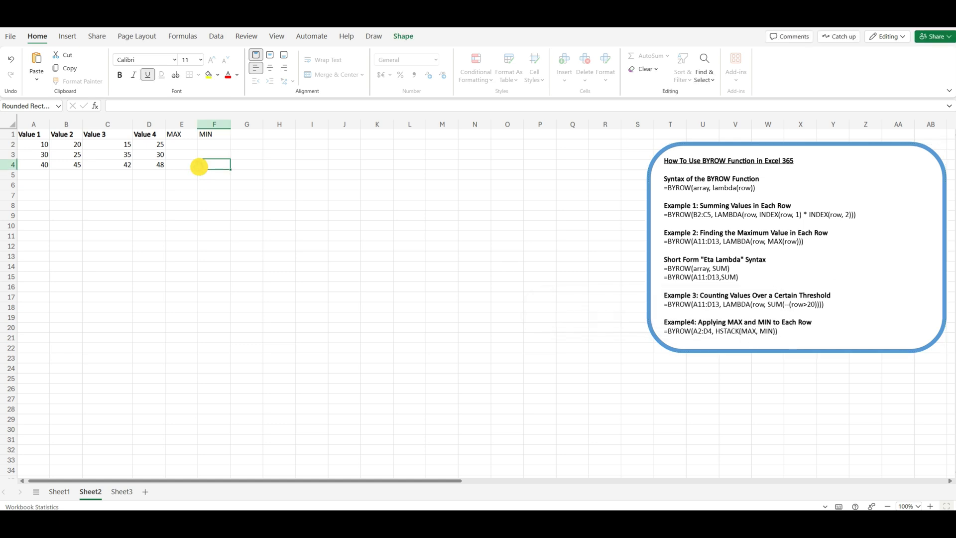
# Paste =BYROW(A2:D4, HSTACK(MAX, MIN)) into E2 and fill E2:F2 down, giving 25/10, 35/25, 48/40.
pyautogui.doubleClick(186, 146)
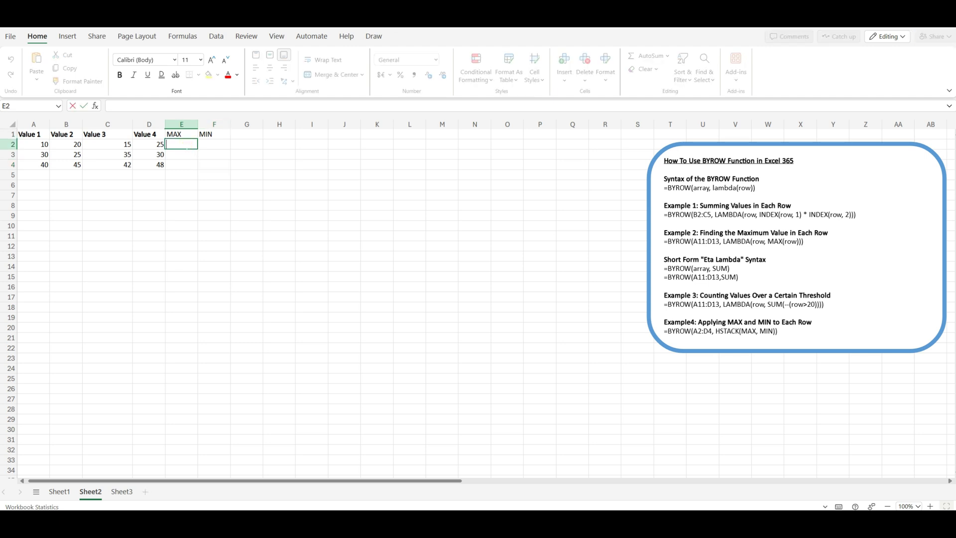
pyautogui.hotkey('ctrl', 'v')
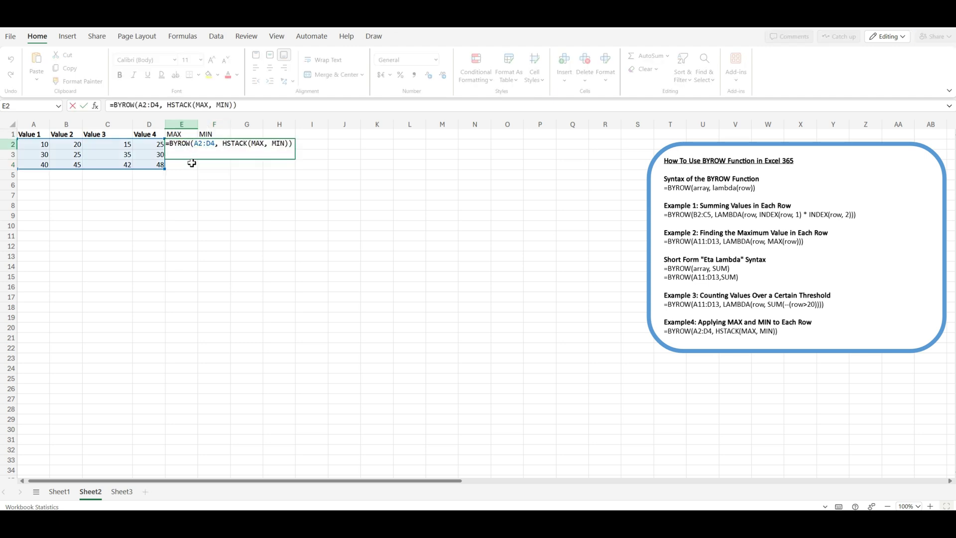
pyautogui.press('Return')
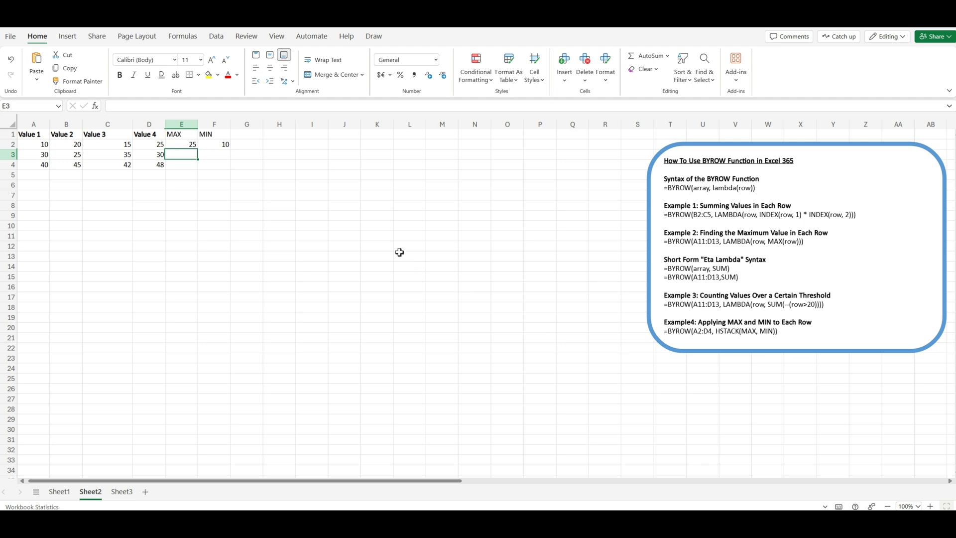
pyautogui.click(188, 145)
pyautogui.moveTo(200, 141); pyautogui.dragTo(228, 143)
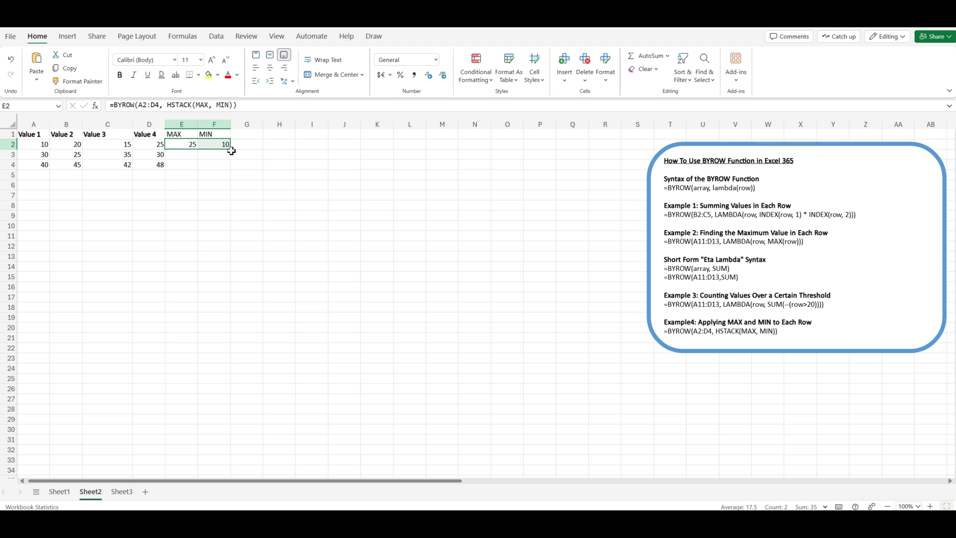
pyautogui.moveTo(231, 150); pyautogui.dragTo(225, 169)
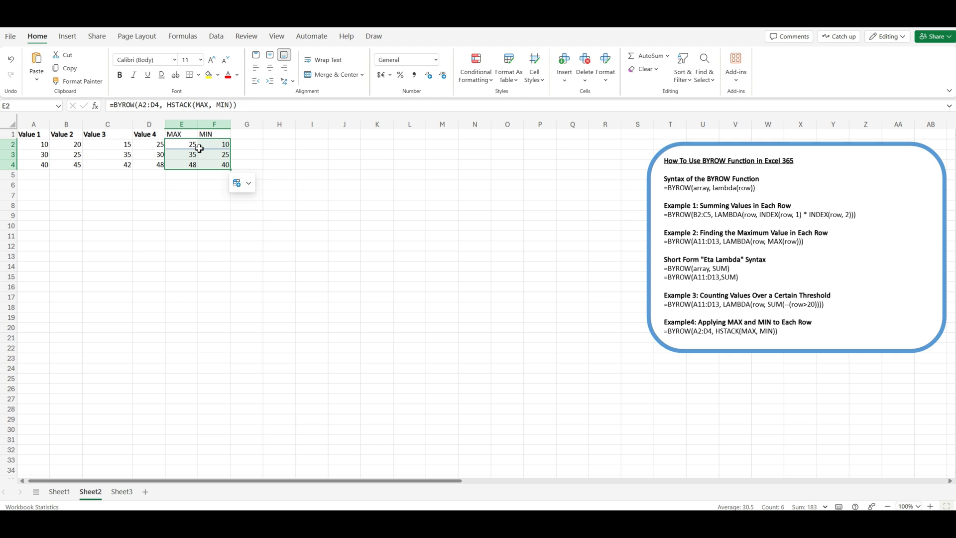